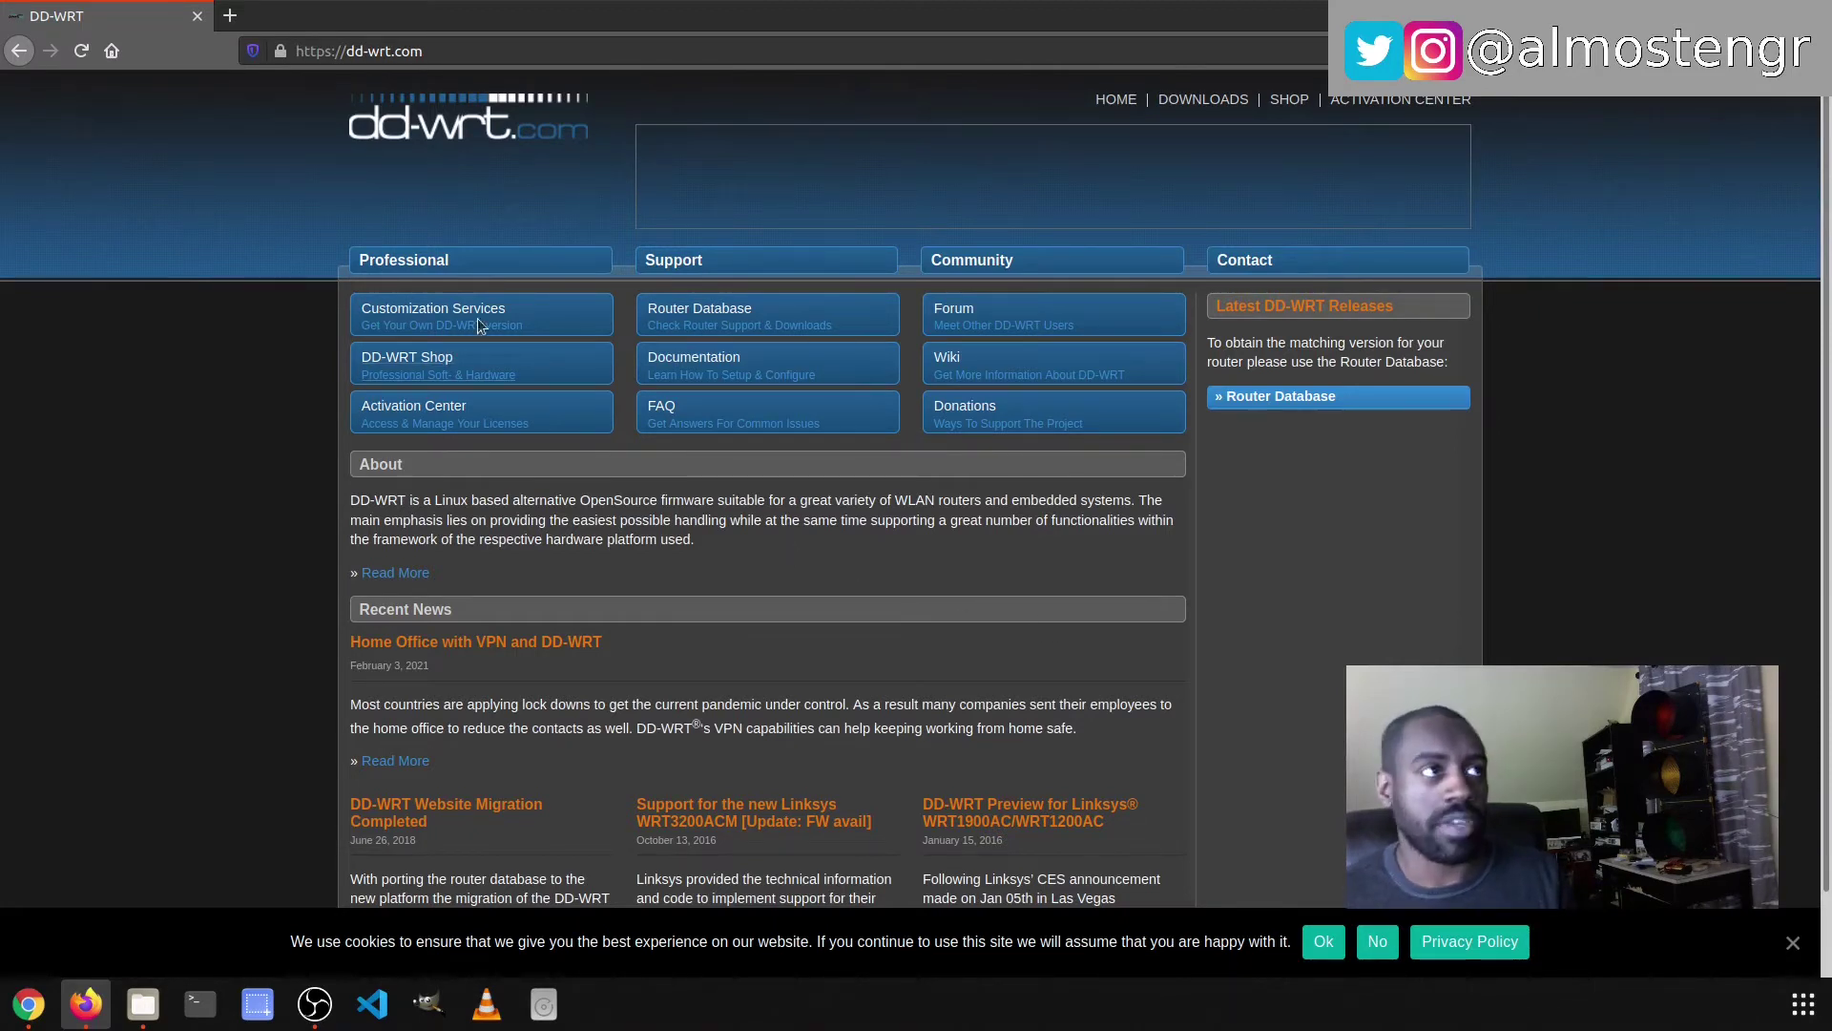
- Search the dd-wrt.com Router Database for 'archer c7', zoom in, and open the Archer C7 2.x entry
click(1274, 397)
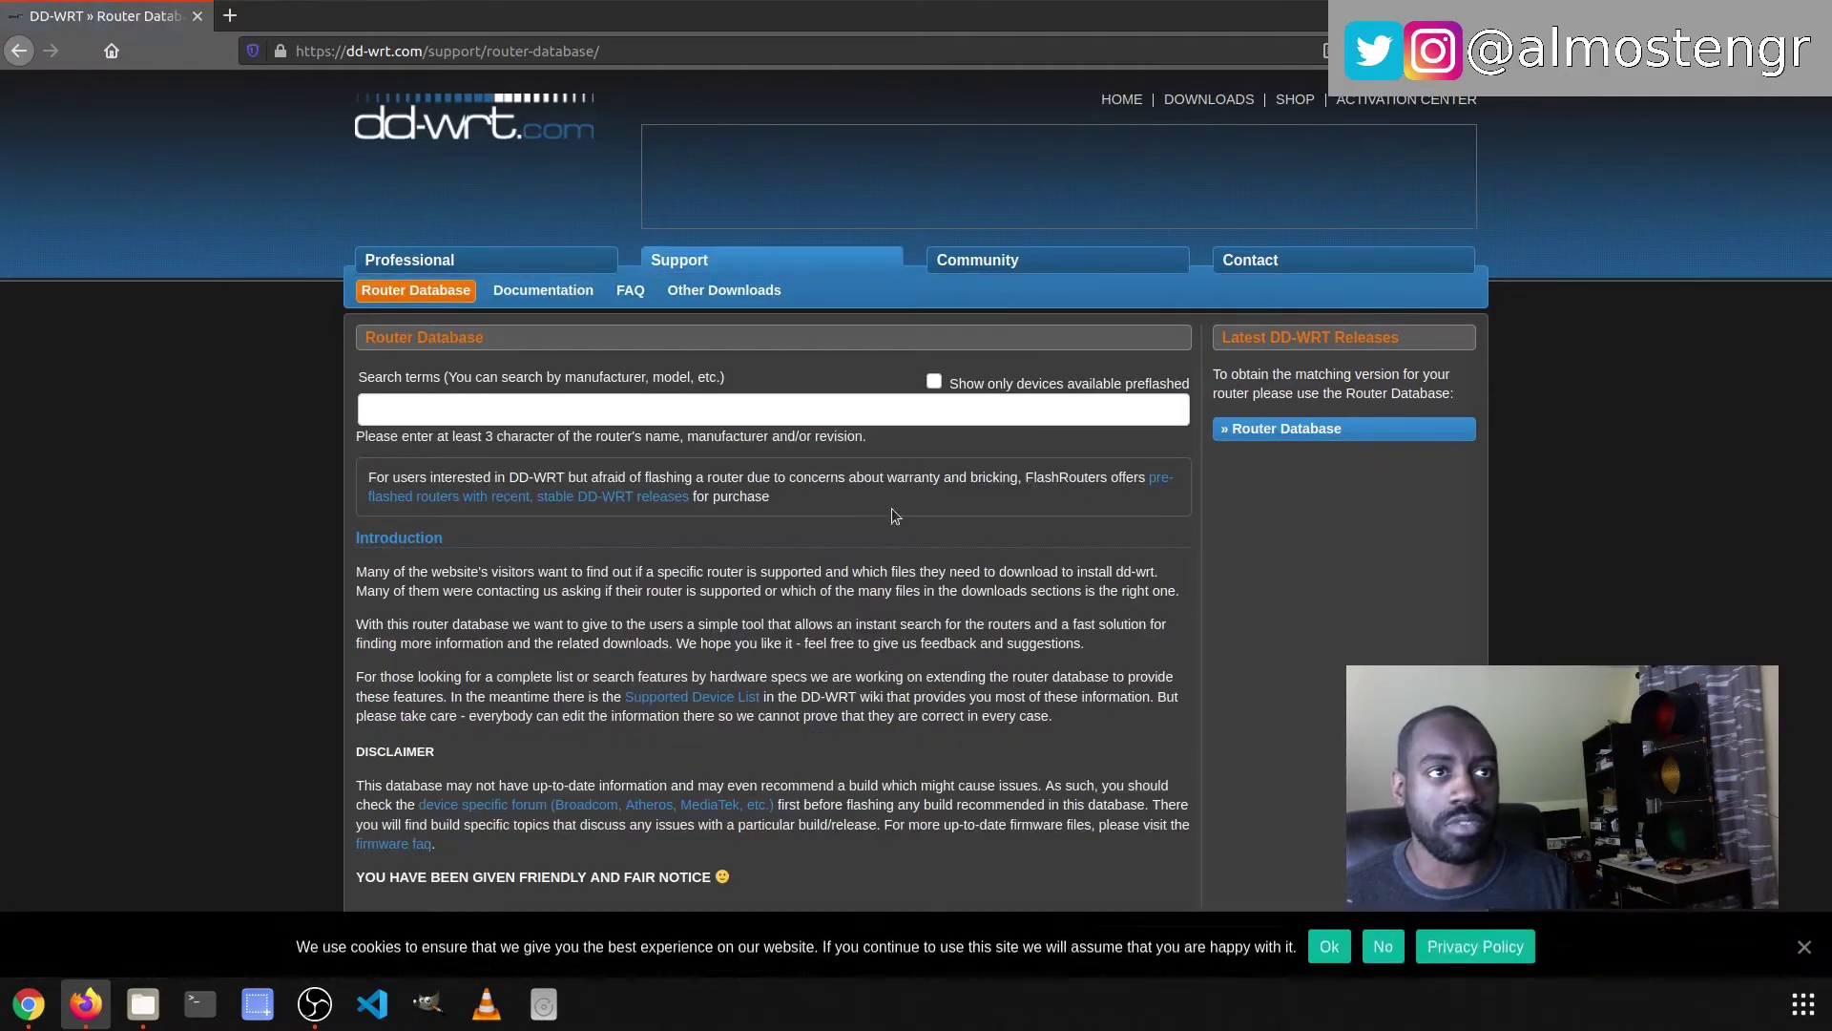
click(905, 414)
text(archer)
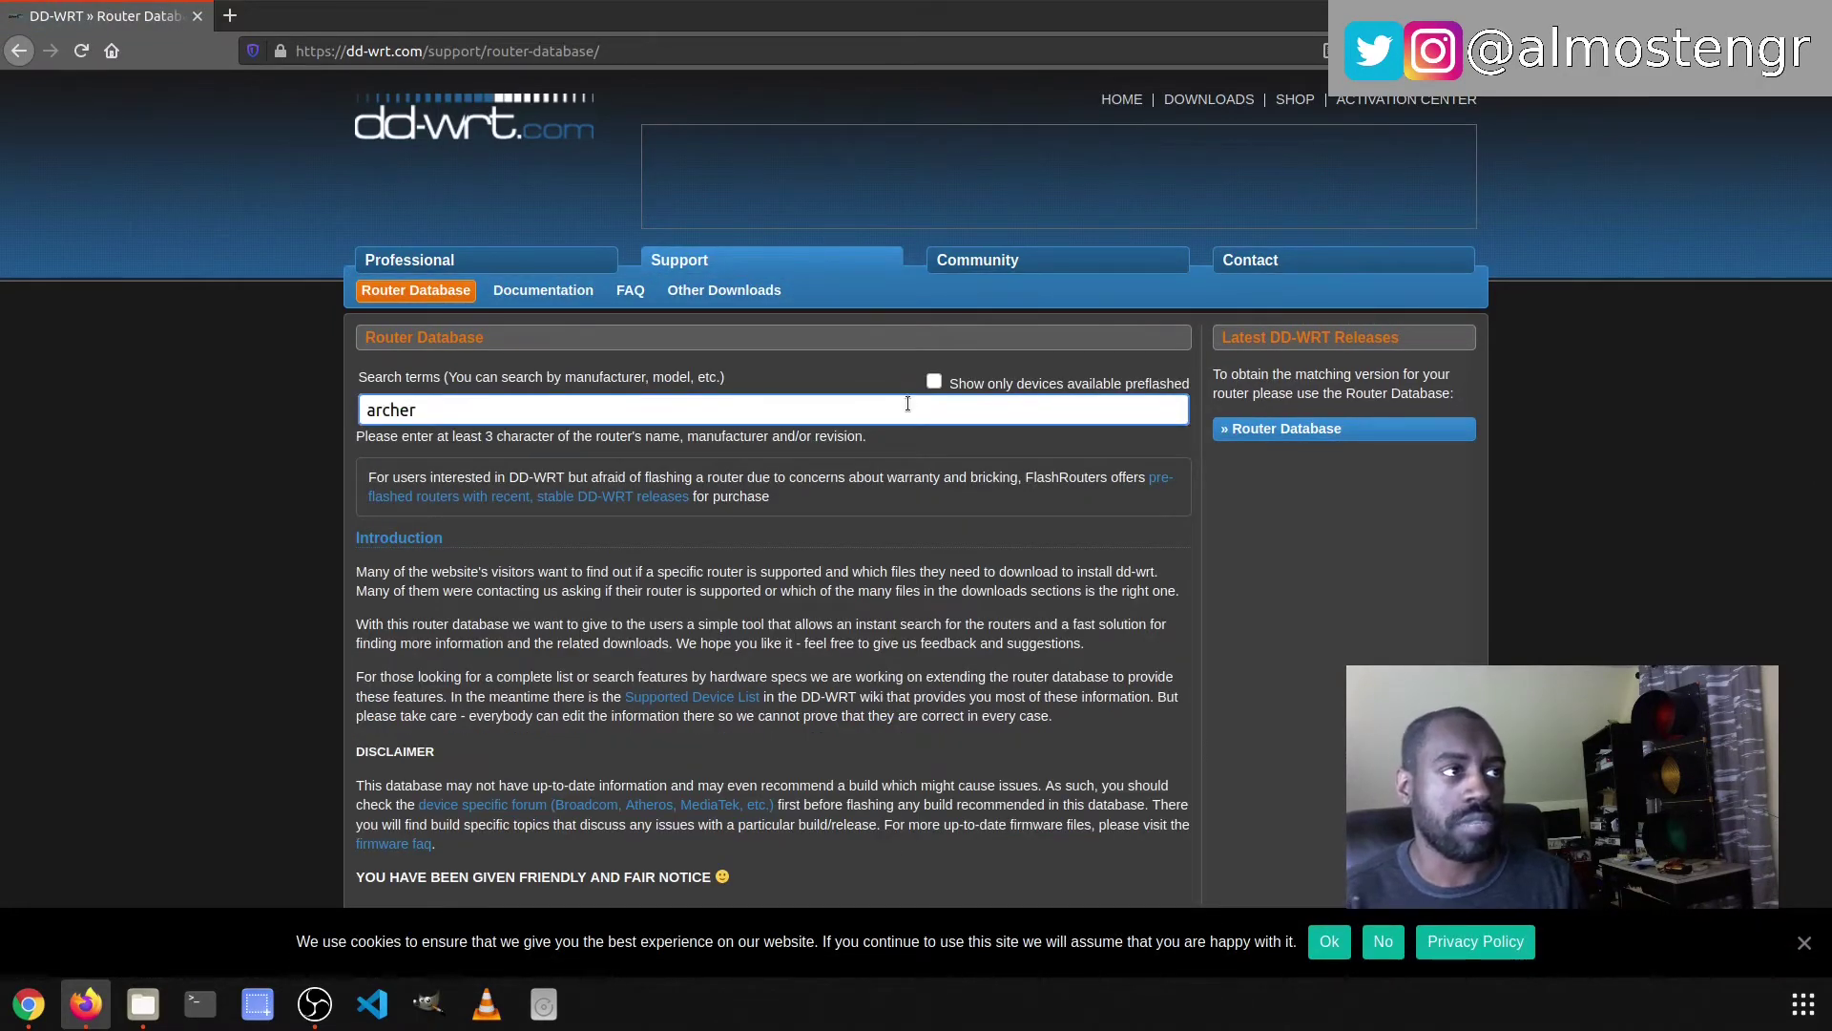
text( c7)
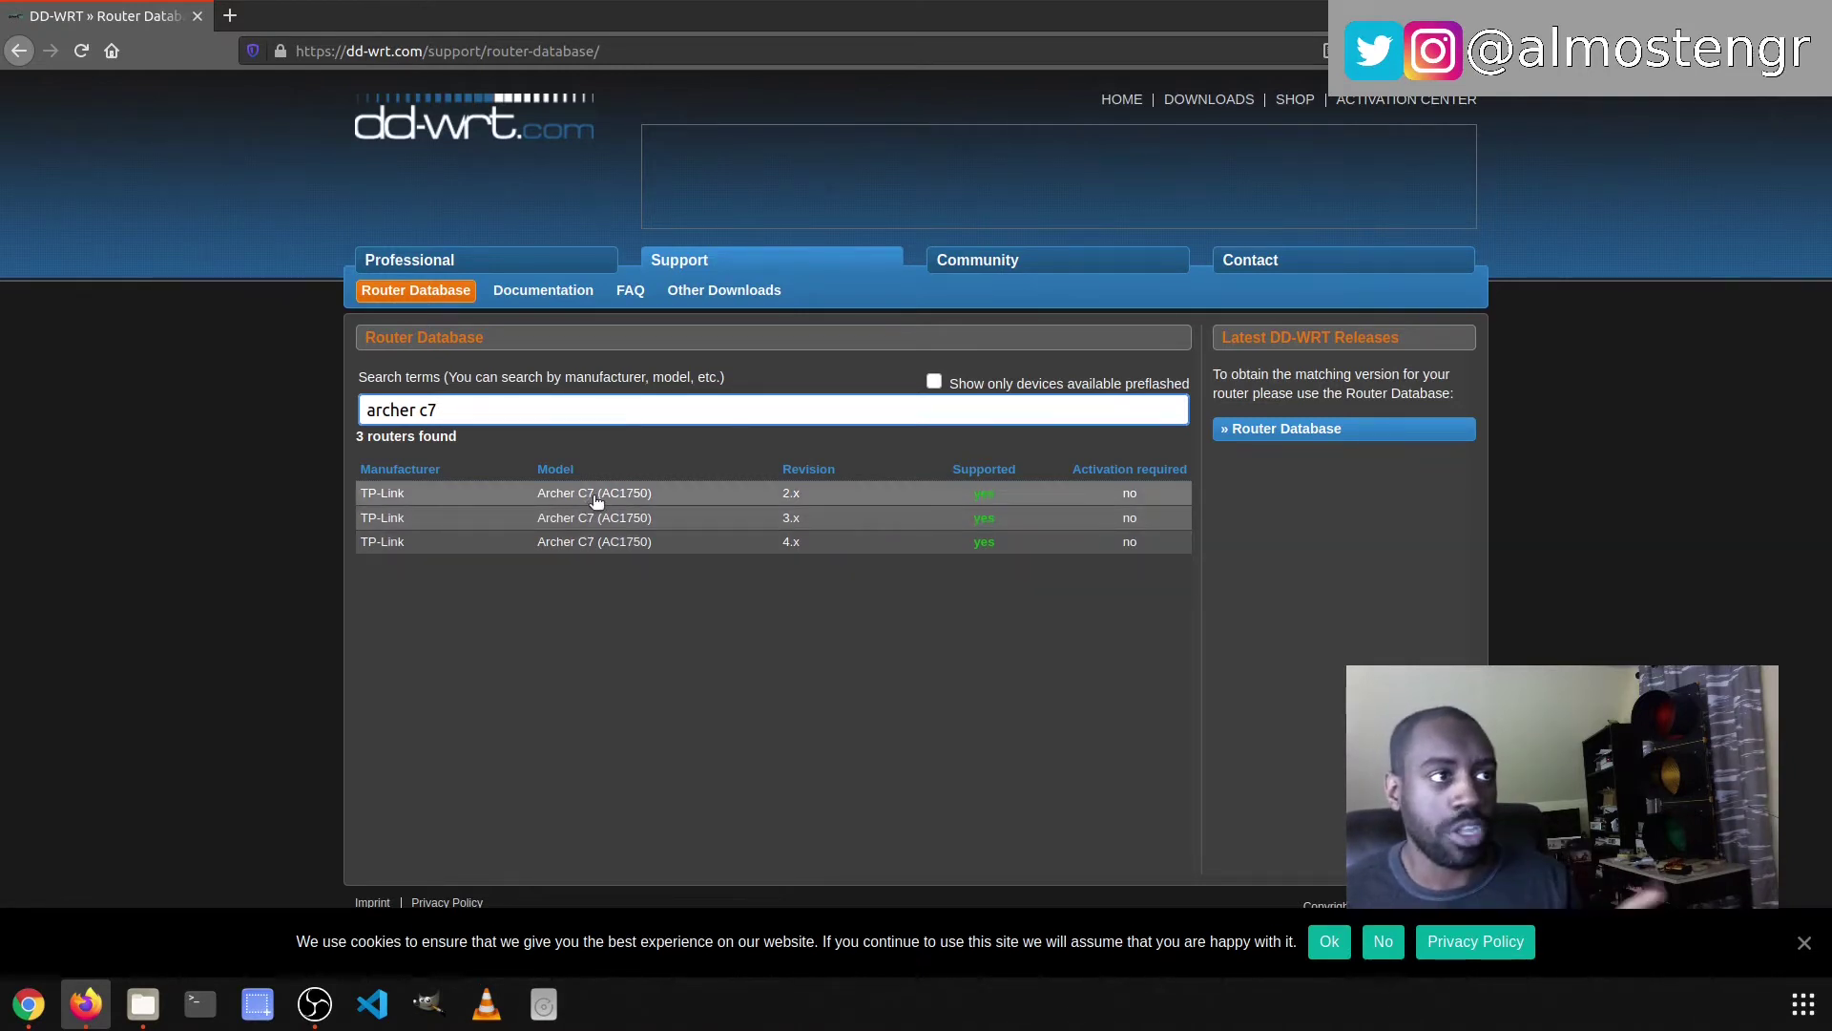
key(ctrl+plus)
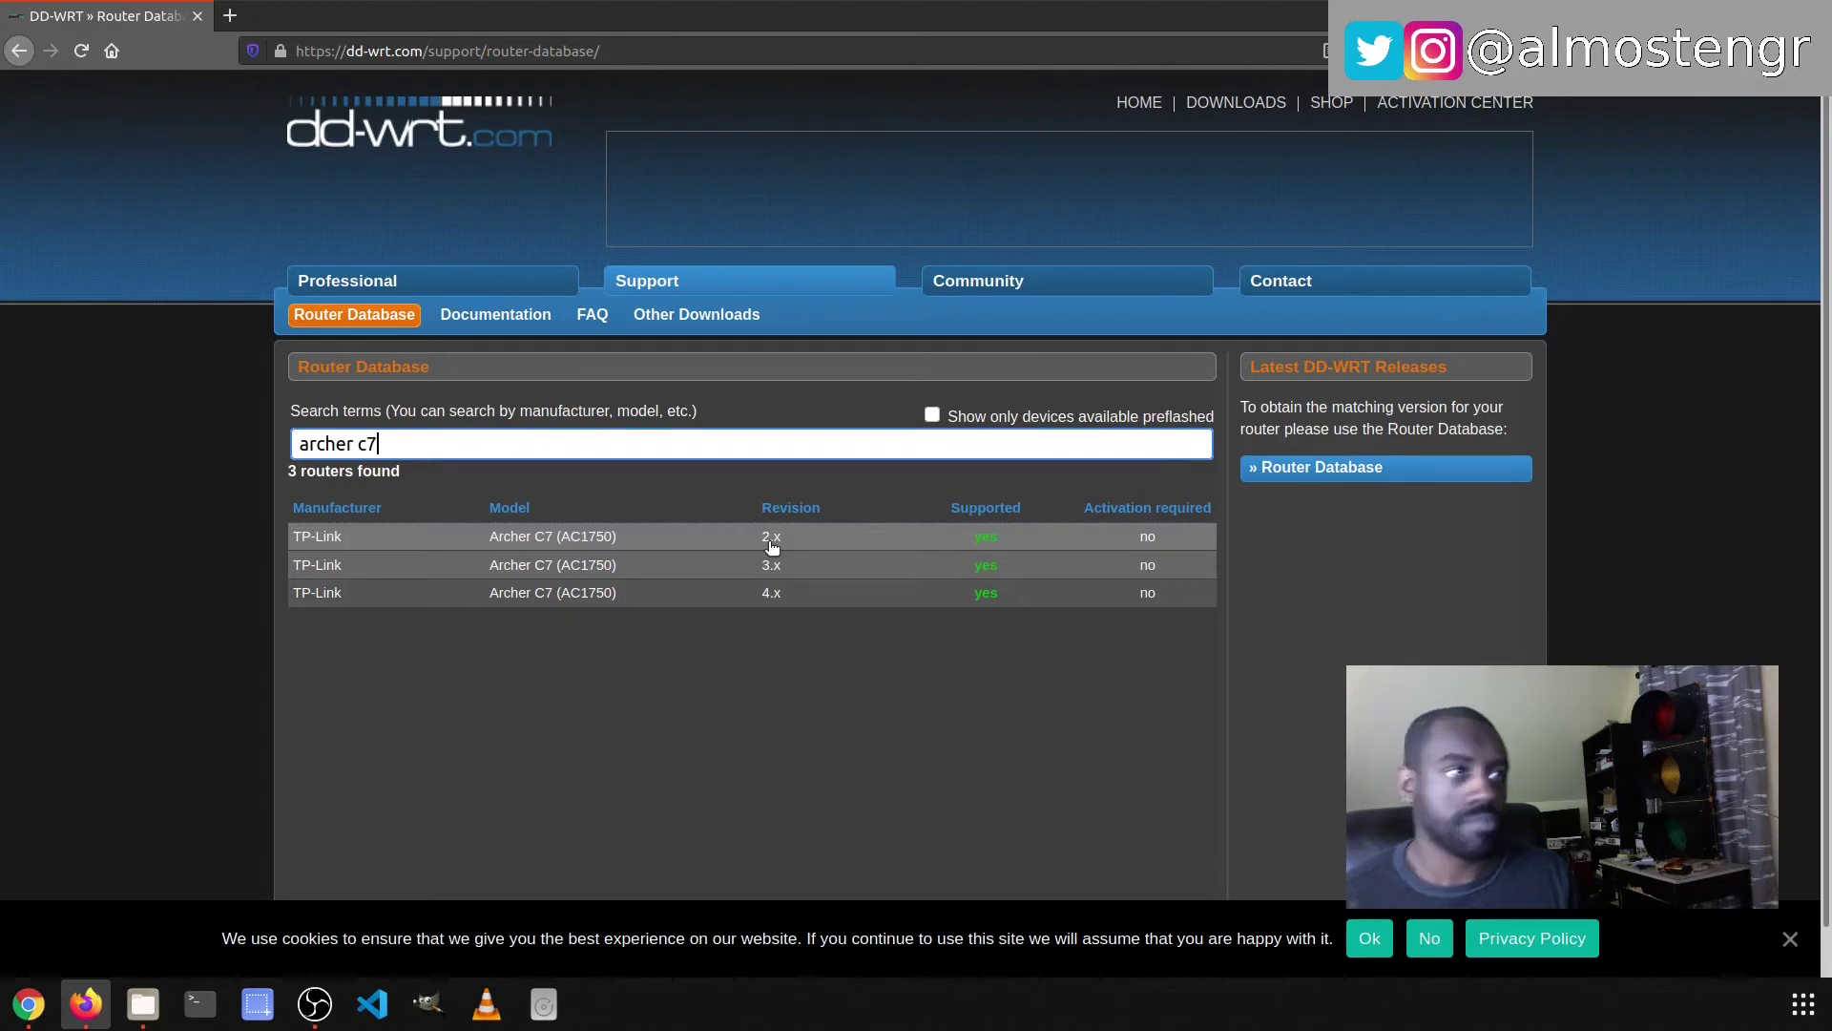
click(602, 540)
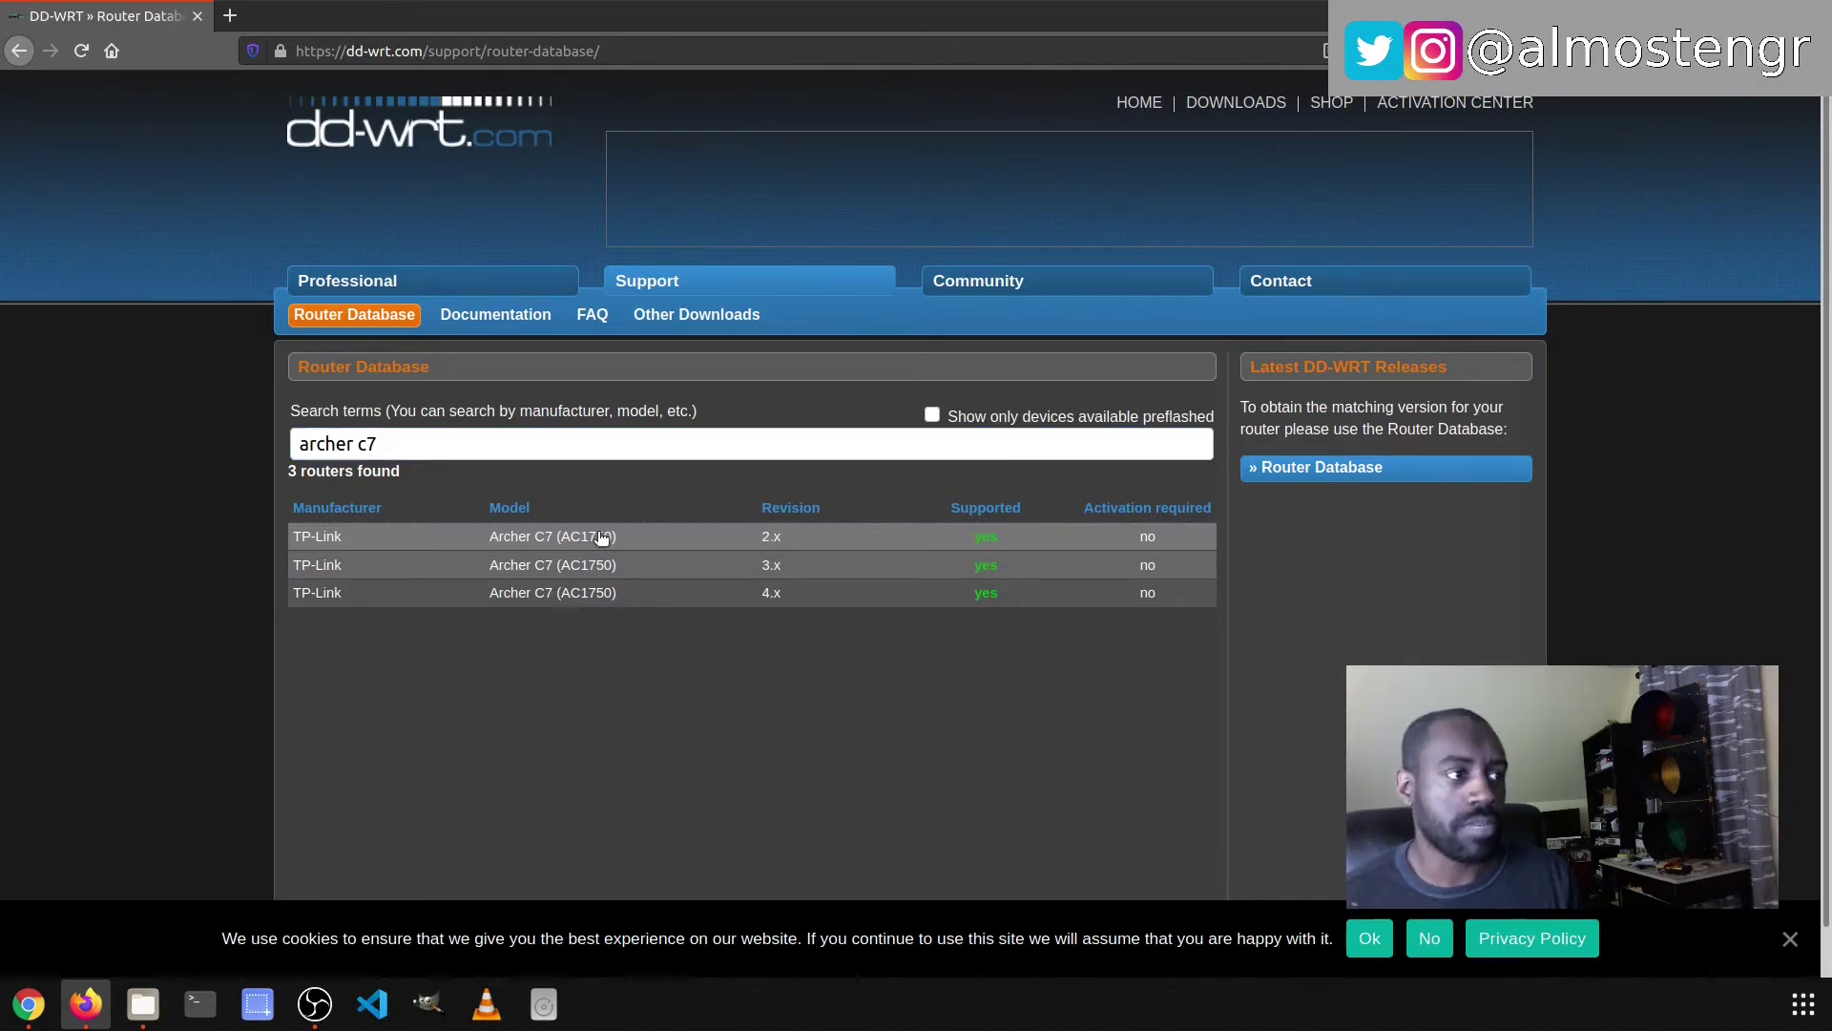
- Scroll the Archer C7 2.x details page down to the build 44715 firmware files
scroll(527, 626, down, 1)
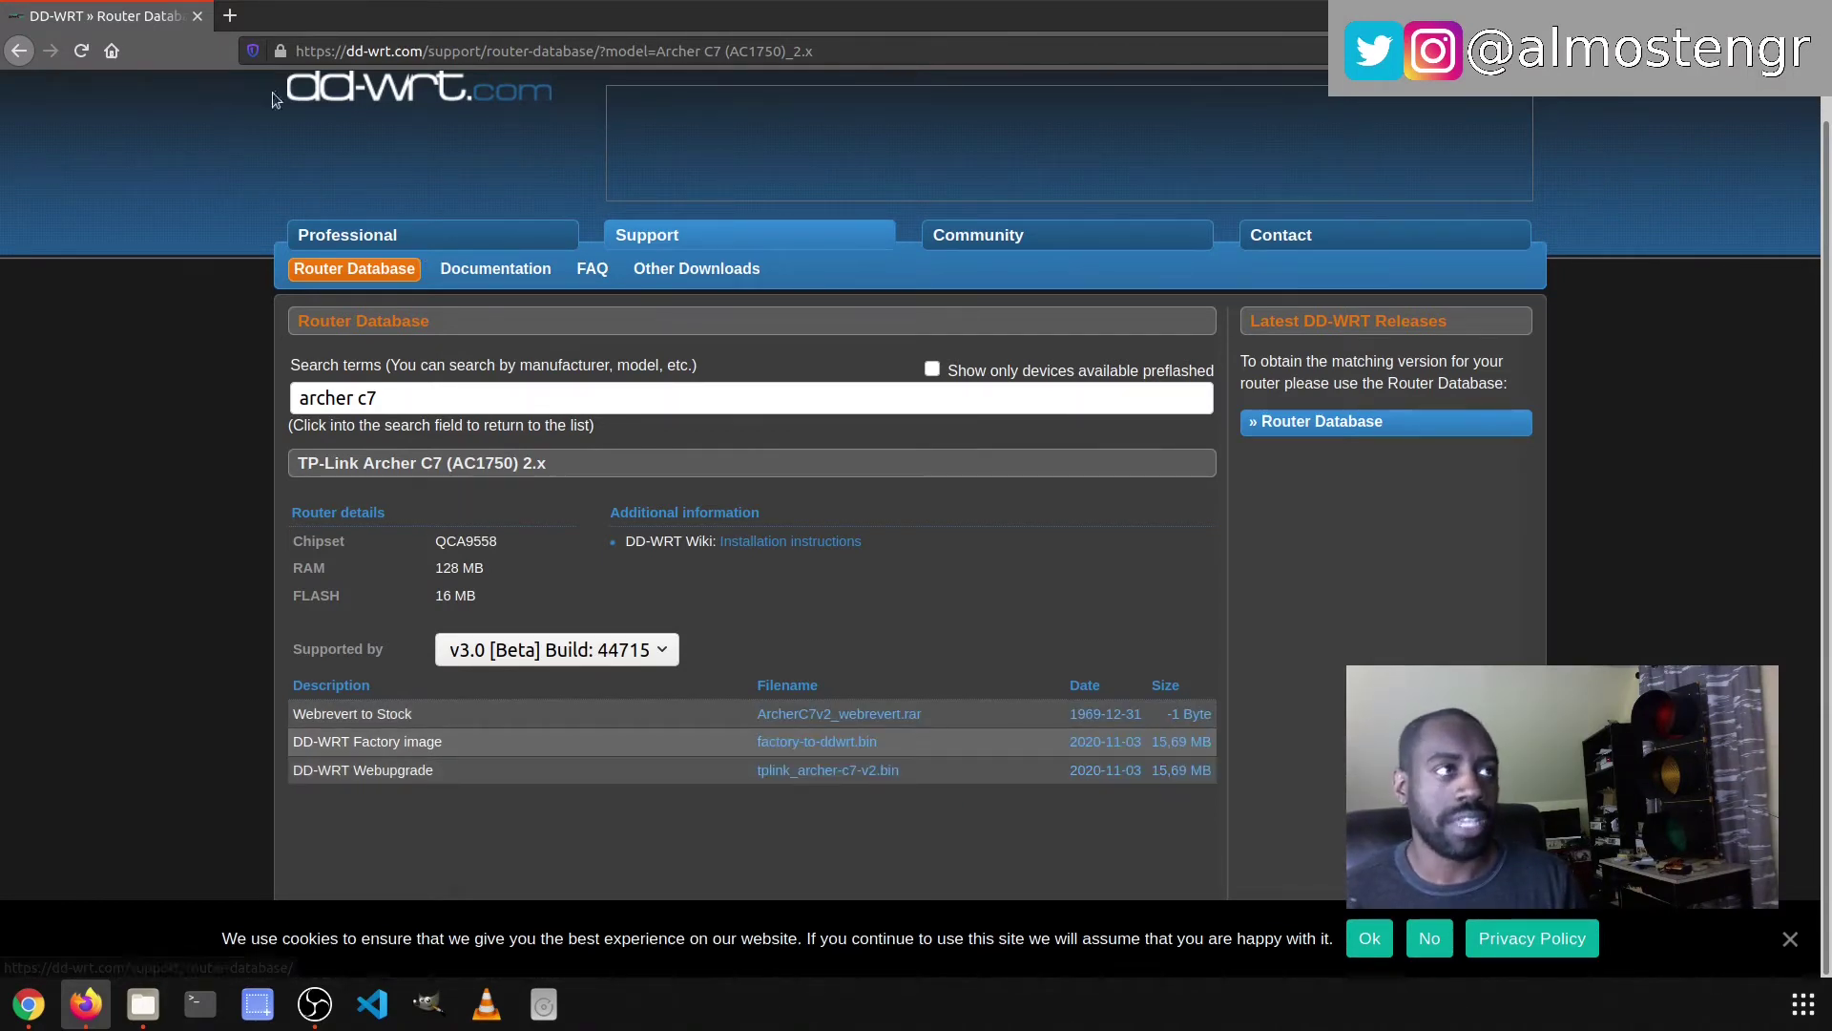
- Load the router's control panel at router/ in a new browser tab
click(378, 55)
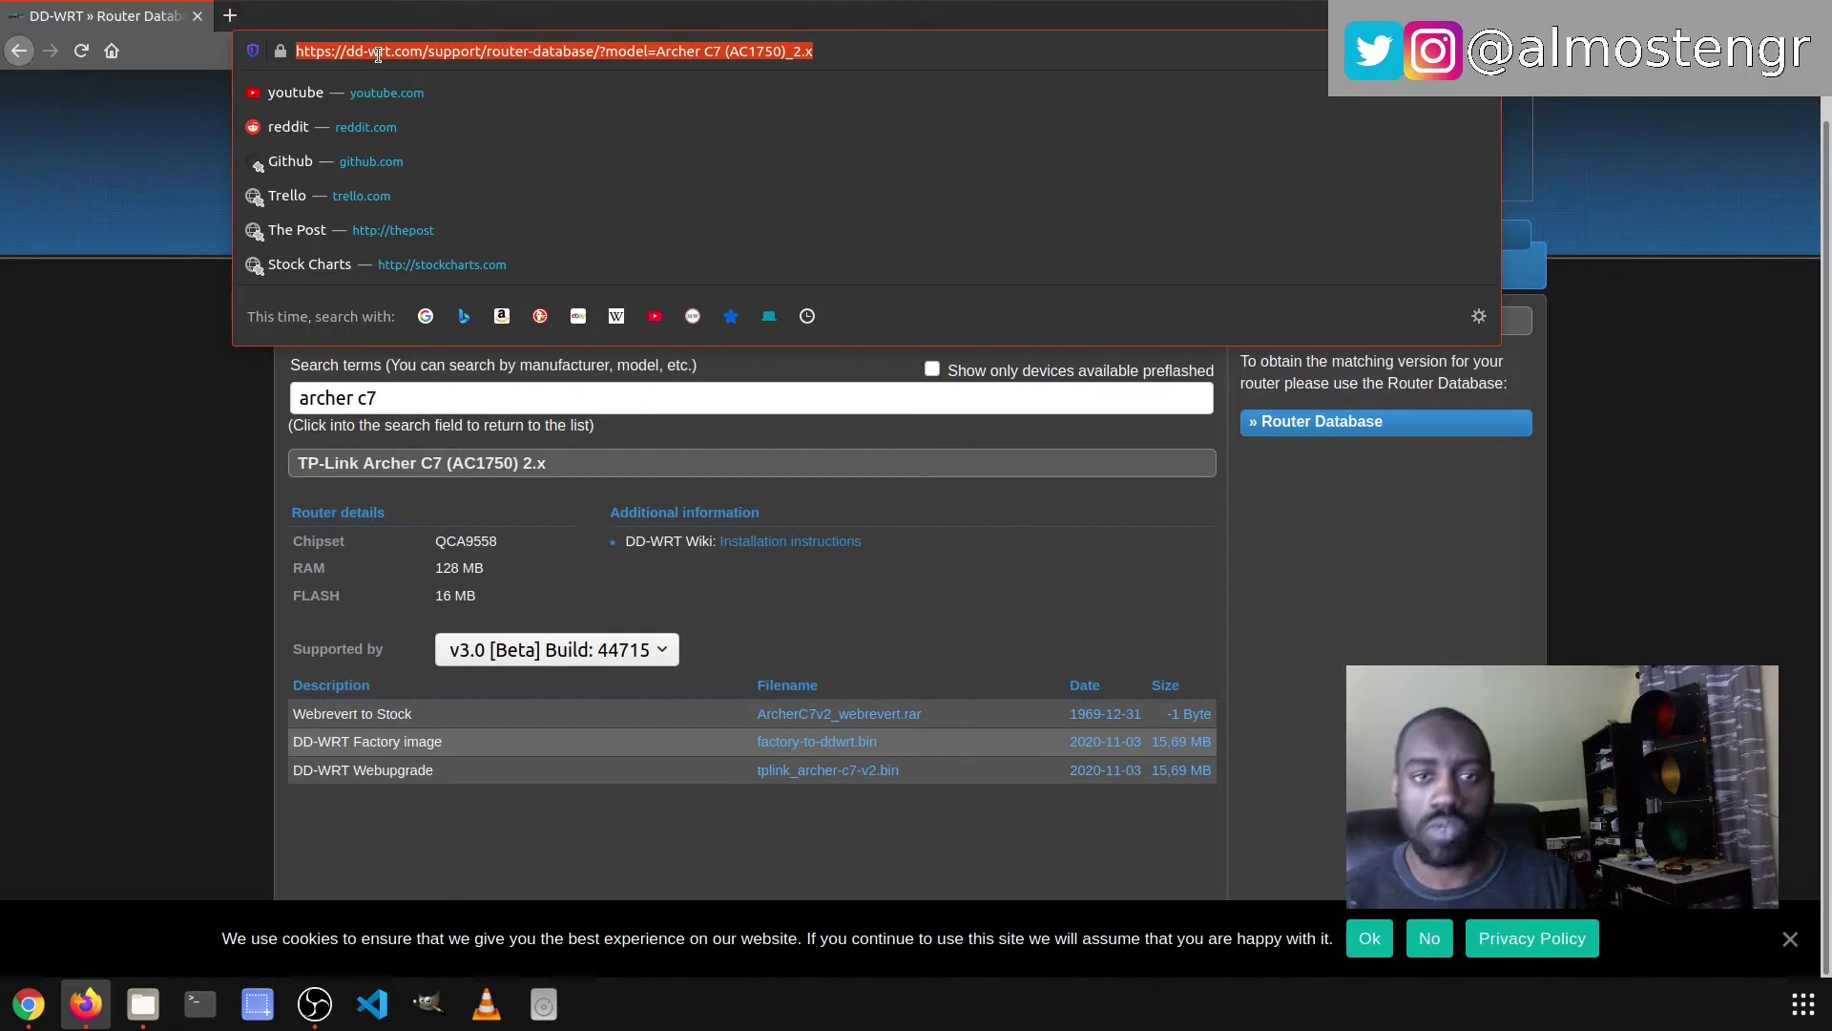
text(rot)
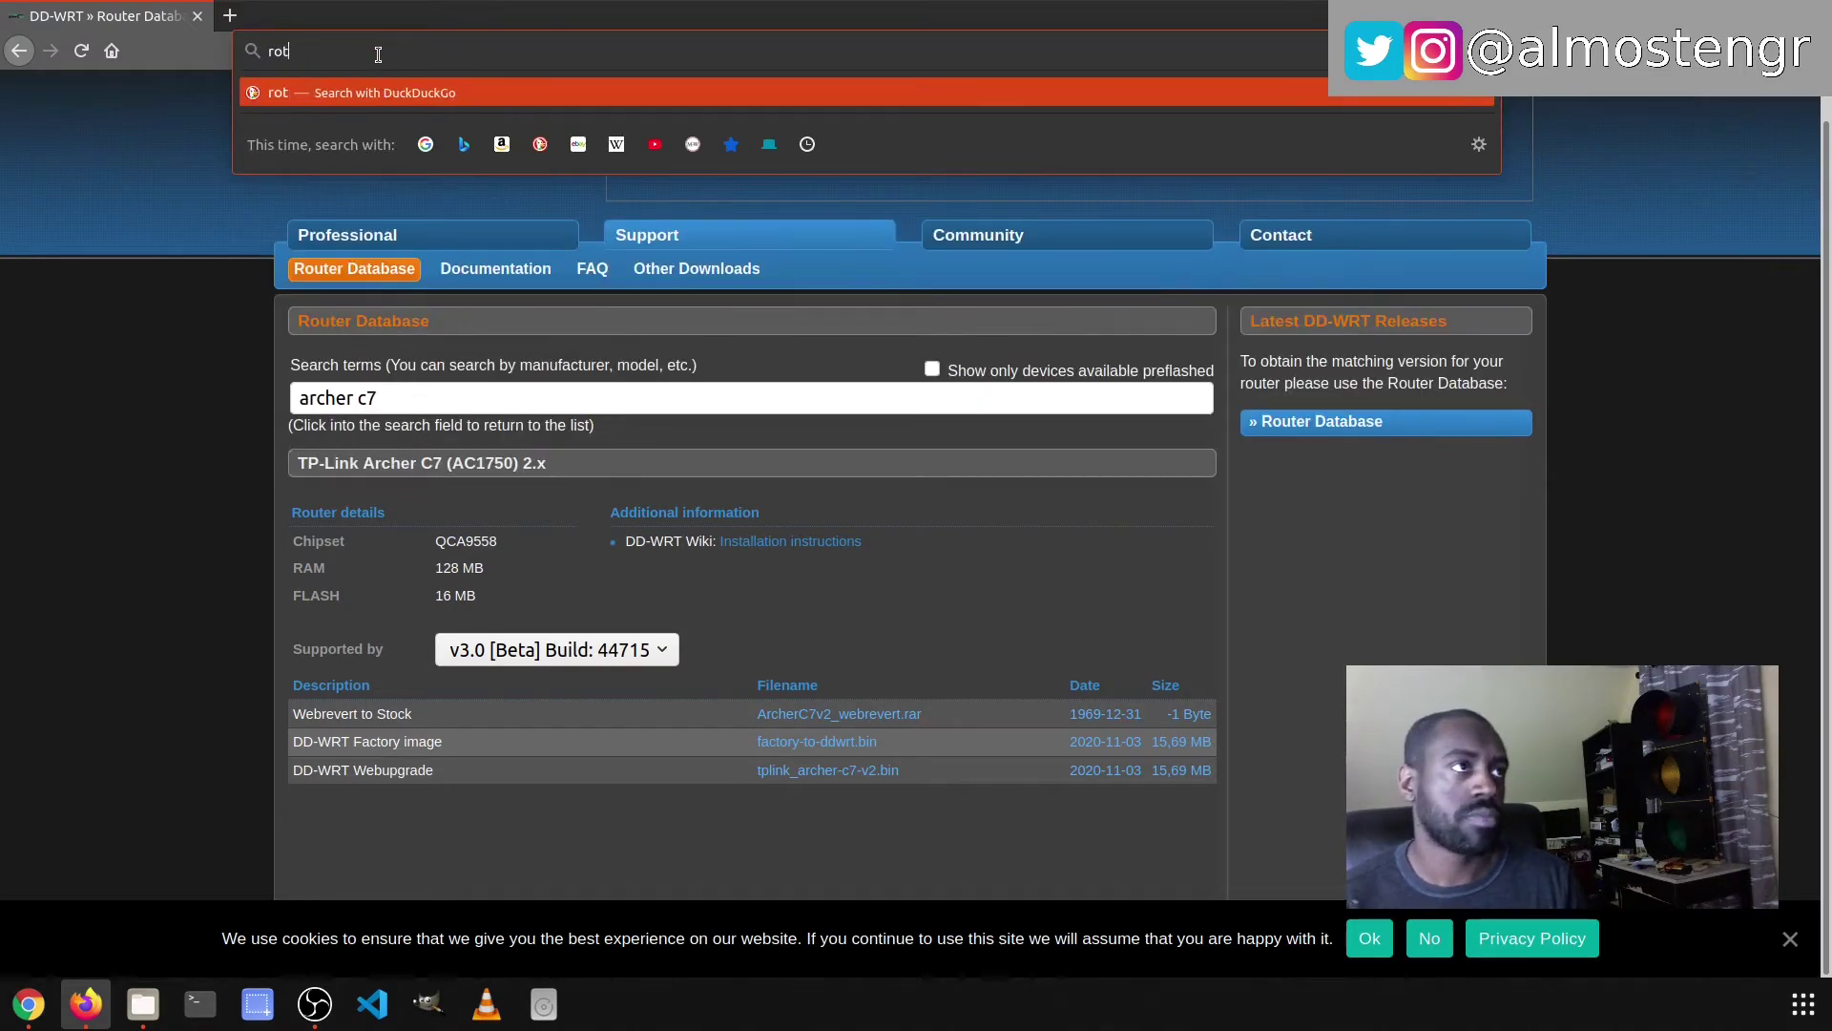
key(BackSpace)
text(uter/)
key(alt+Return)
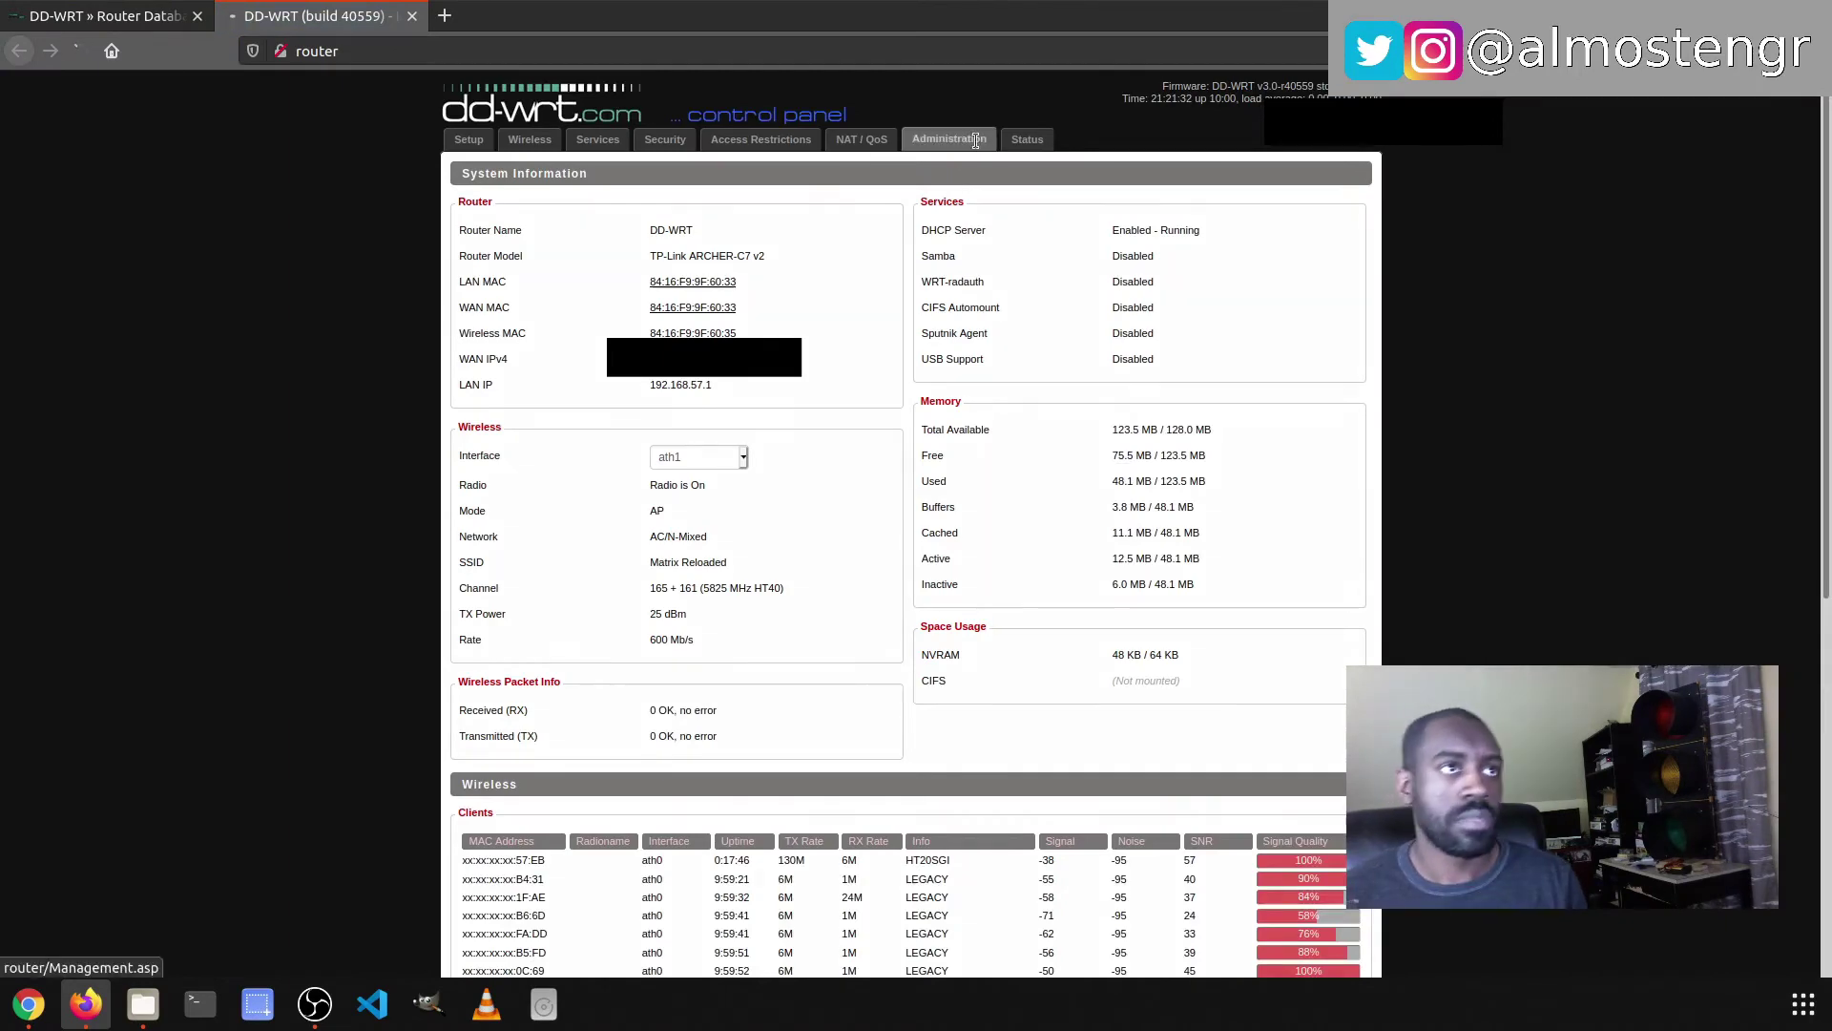
- Log into the Administration section as admin with the router password
click(979, 143)
text(admin)
key(Tab)
text(••••••••••)
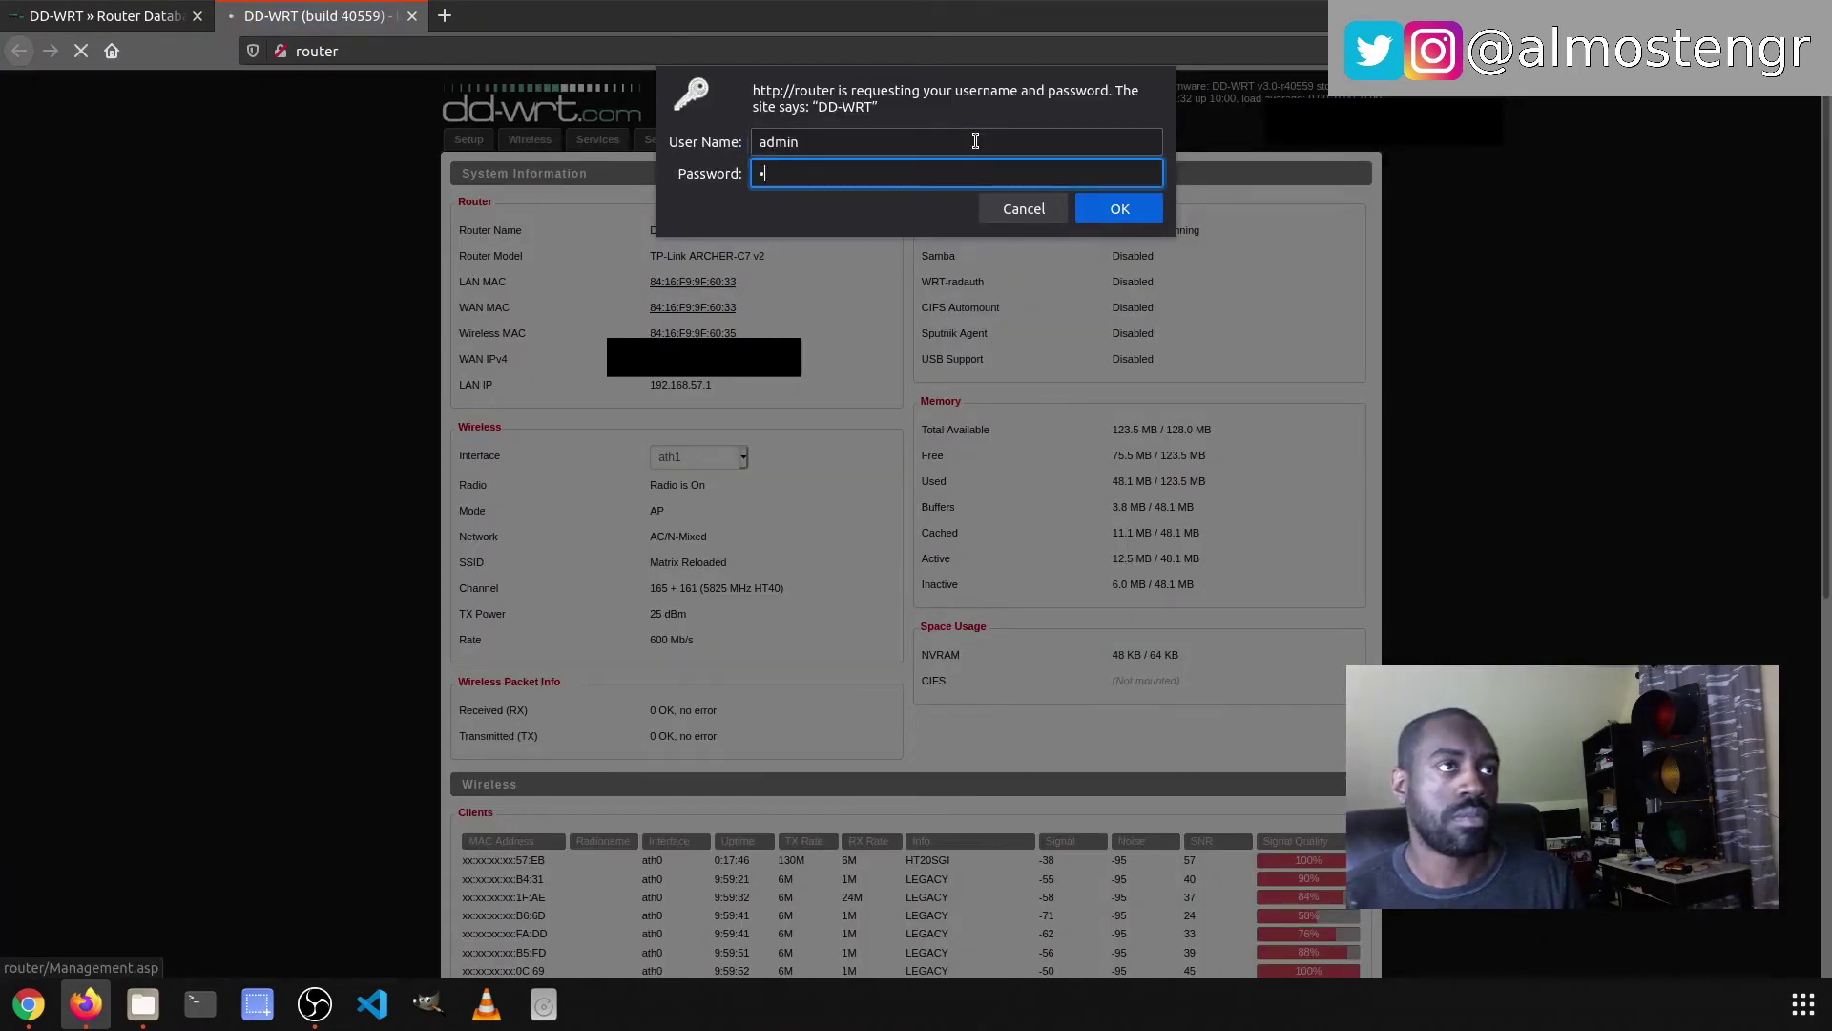
key(Return)
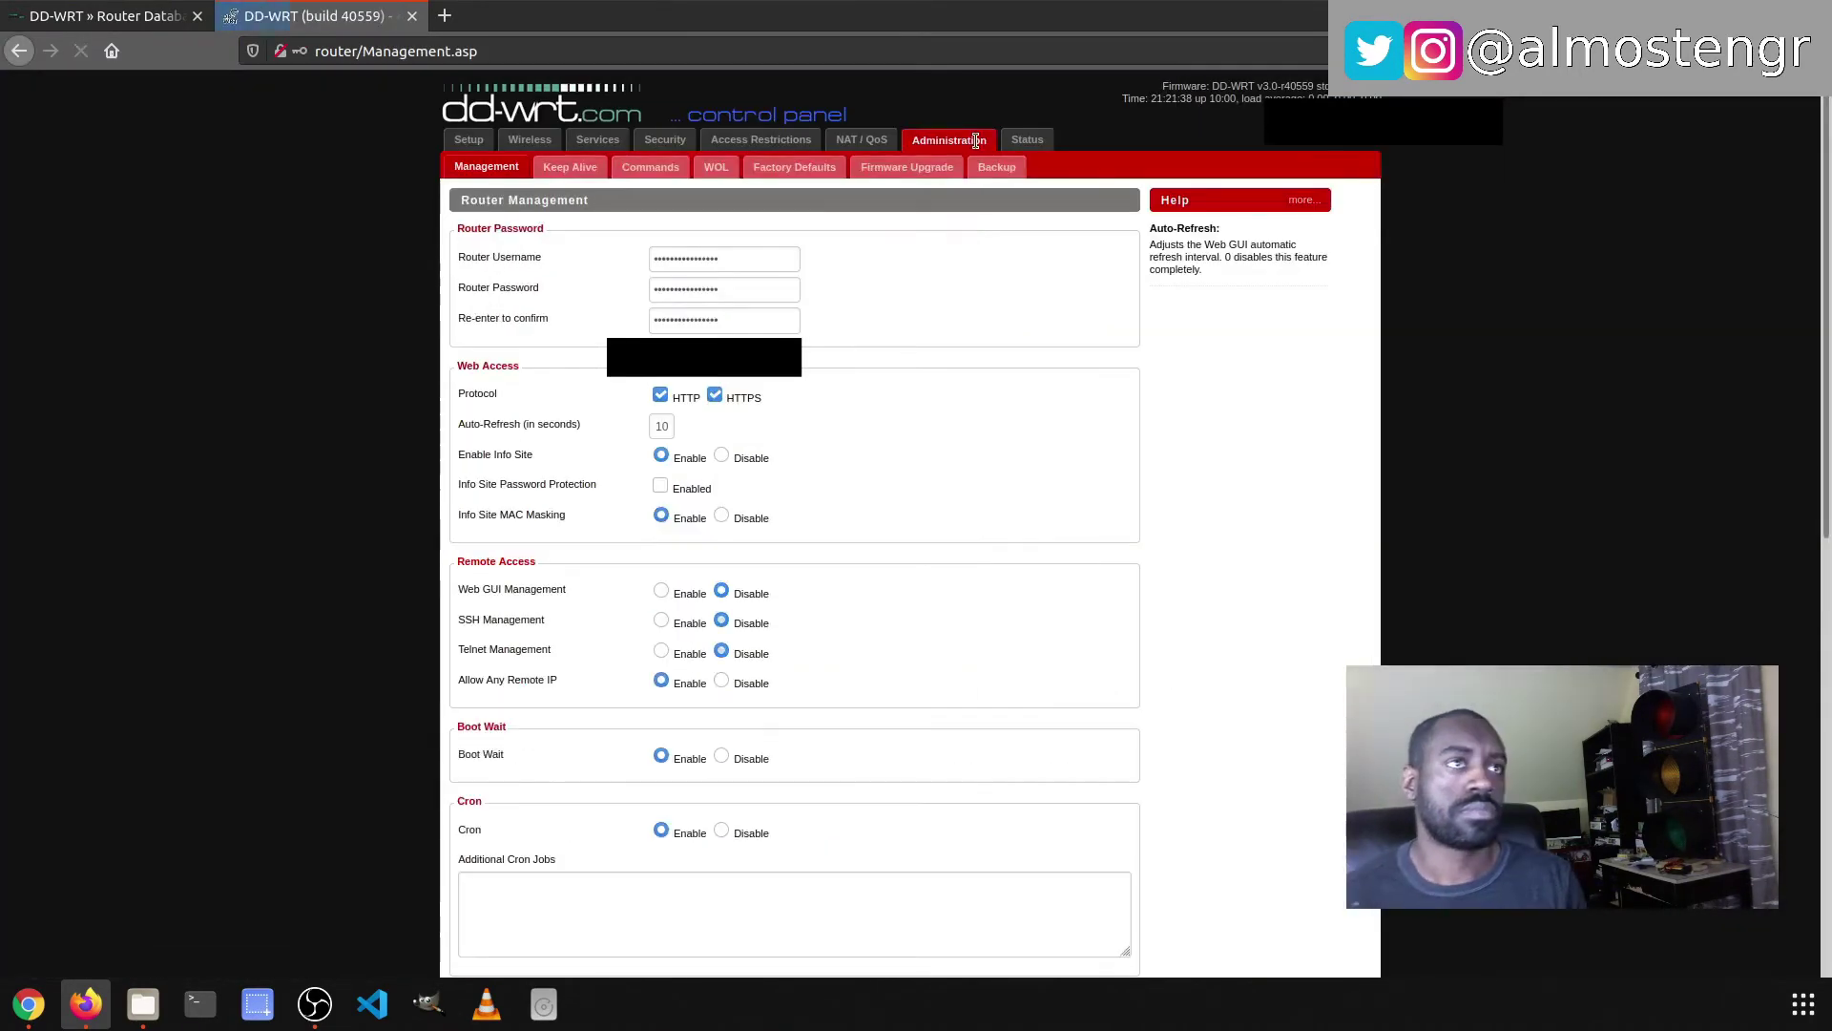
- Enlarge the control panel page and go to the Firmware Upgrade page
scroll(976, 142, down, 1)
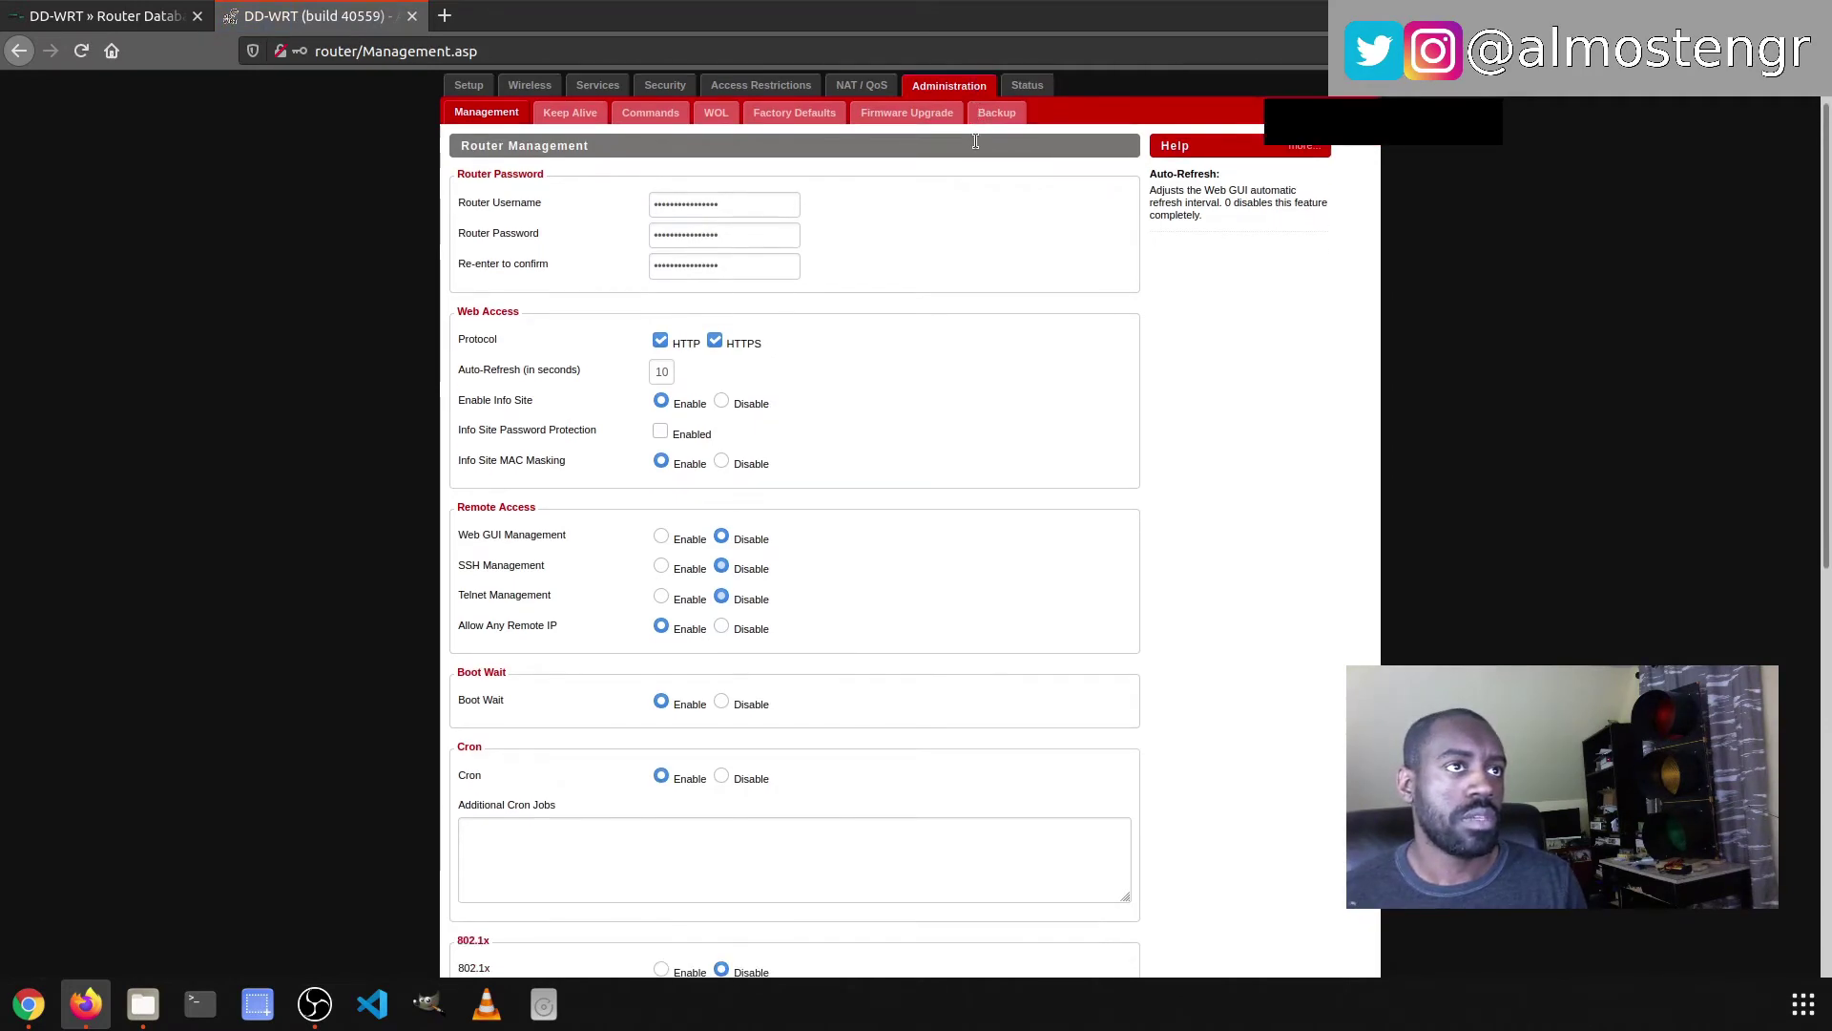
key(ctrl+plus)
key(ctrl+plus)
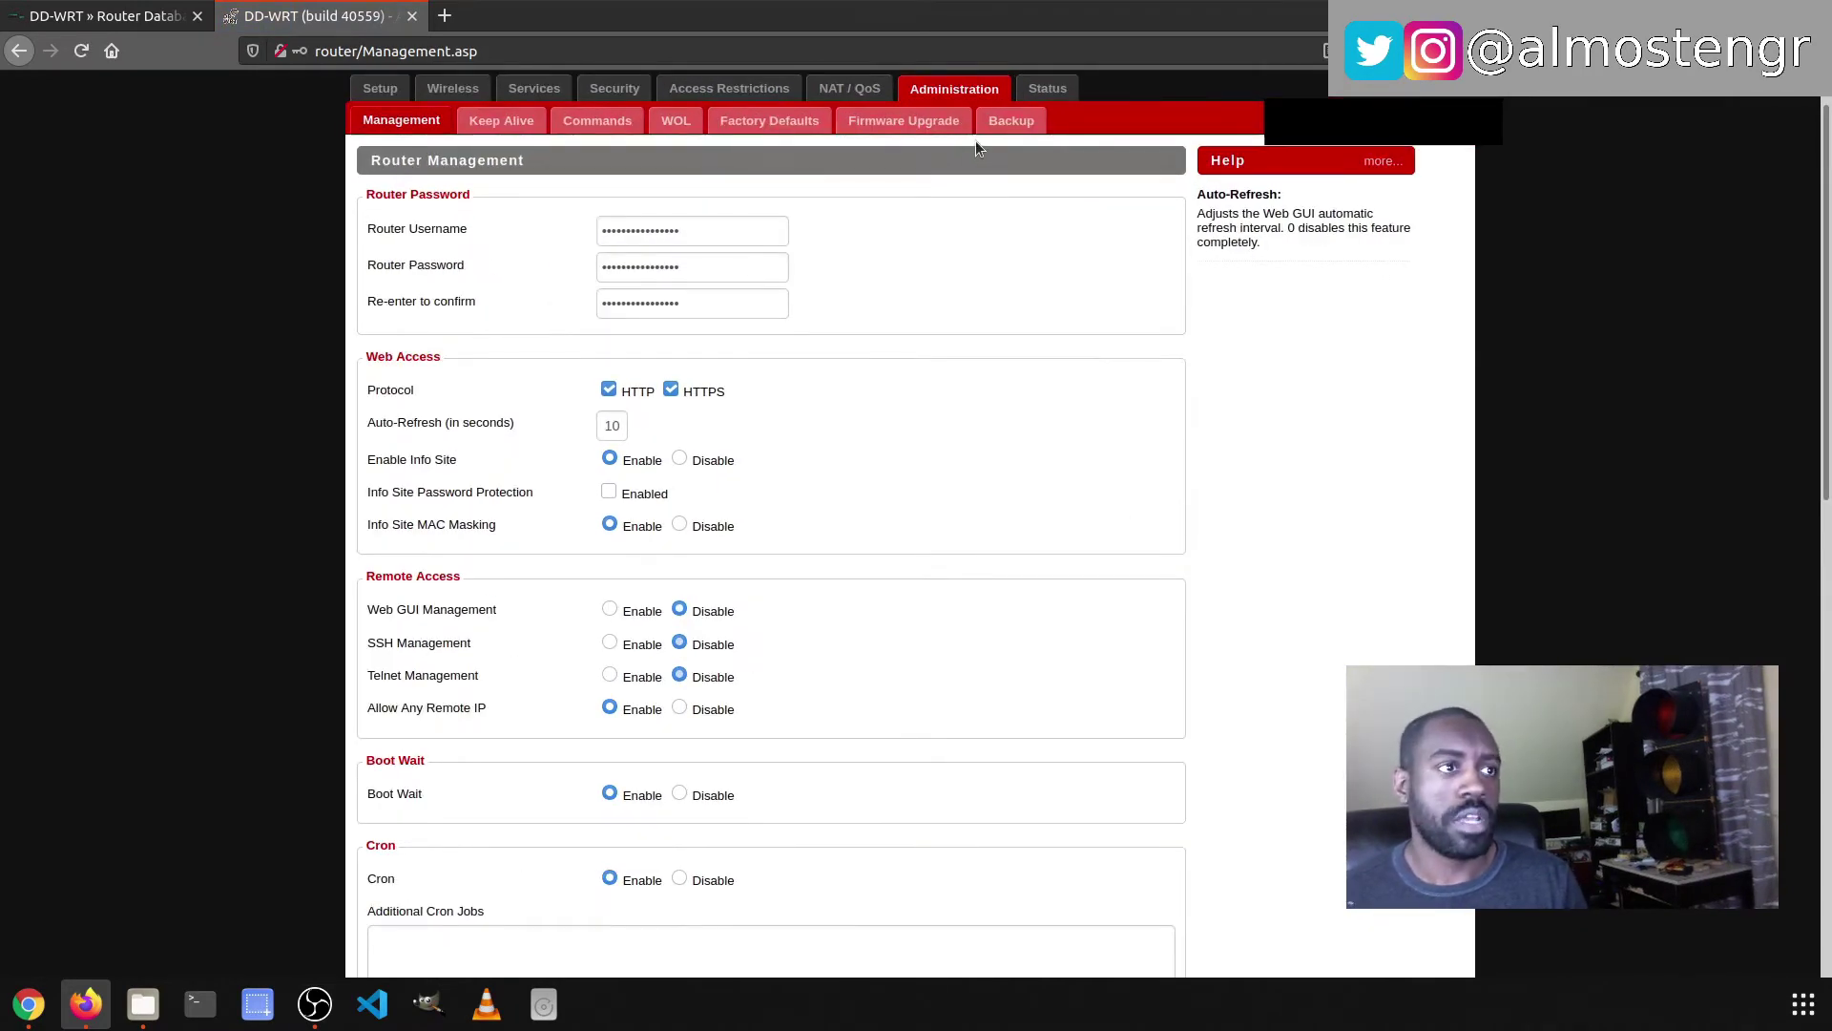
scroll(966, 193, down, 6)
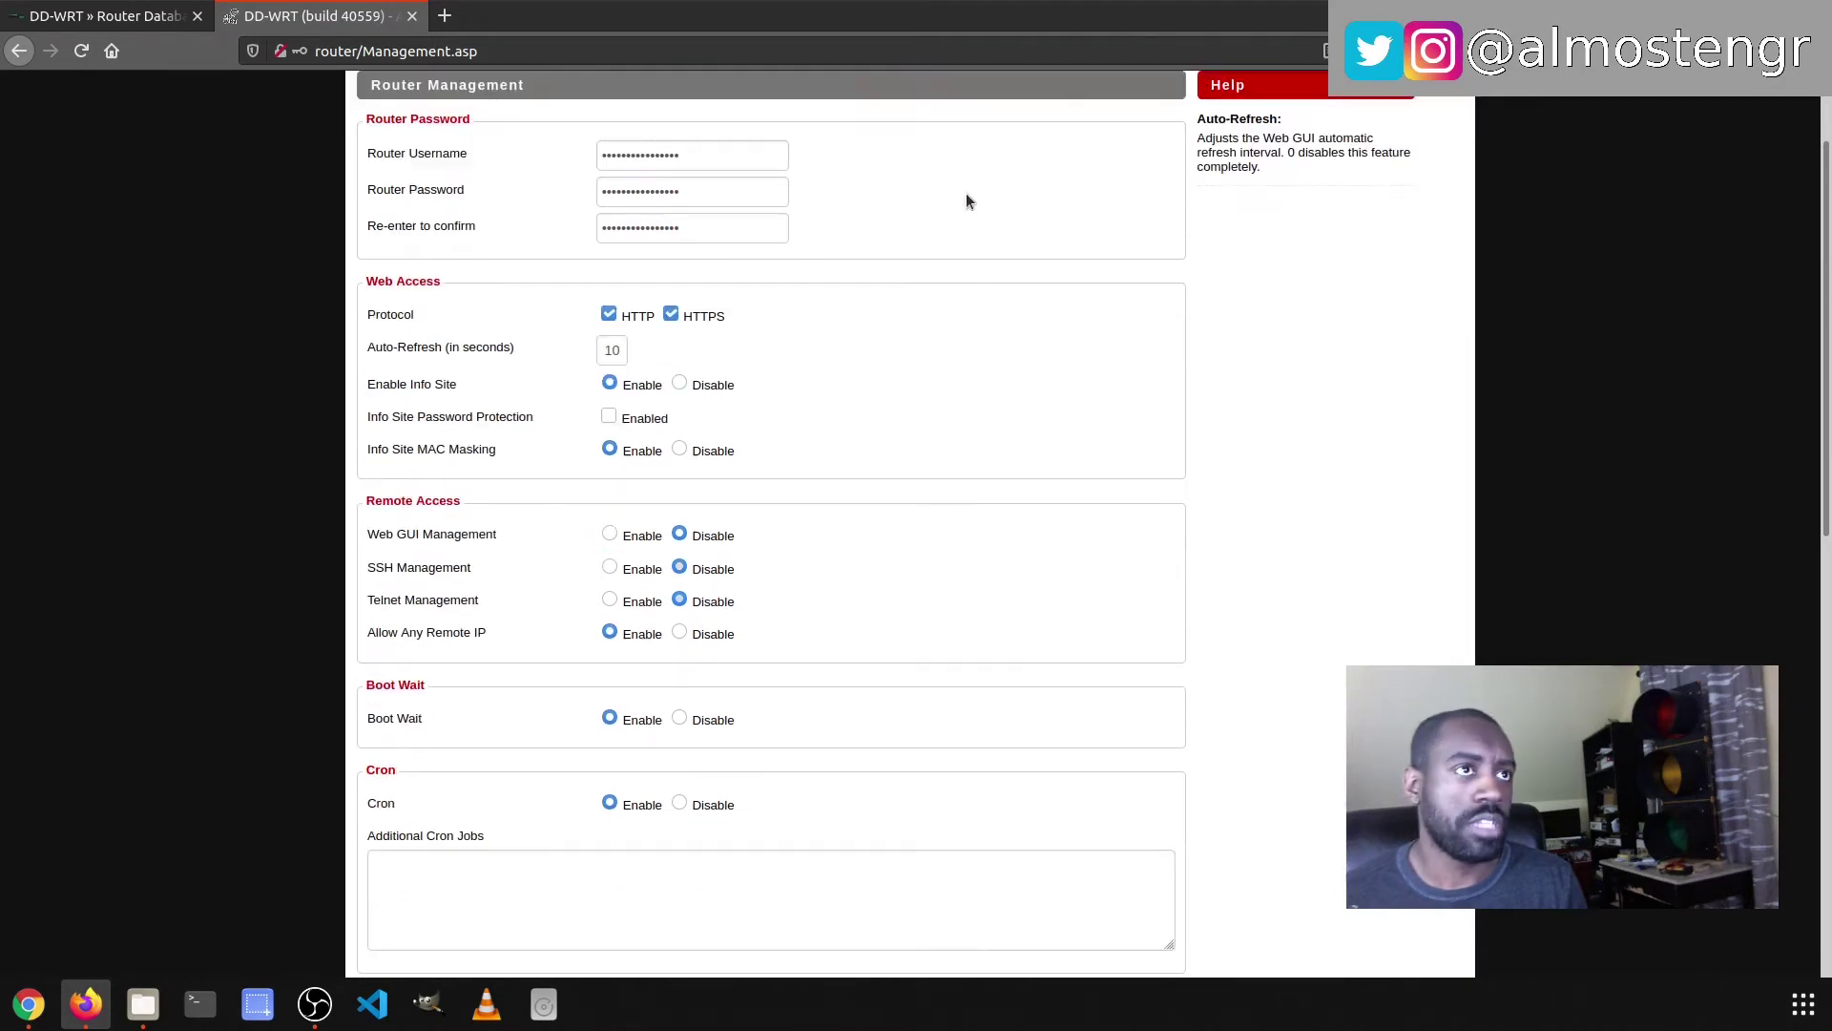
scroll(971, 215, up, 6)
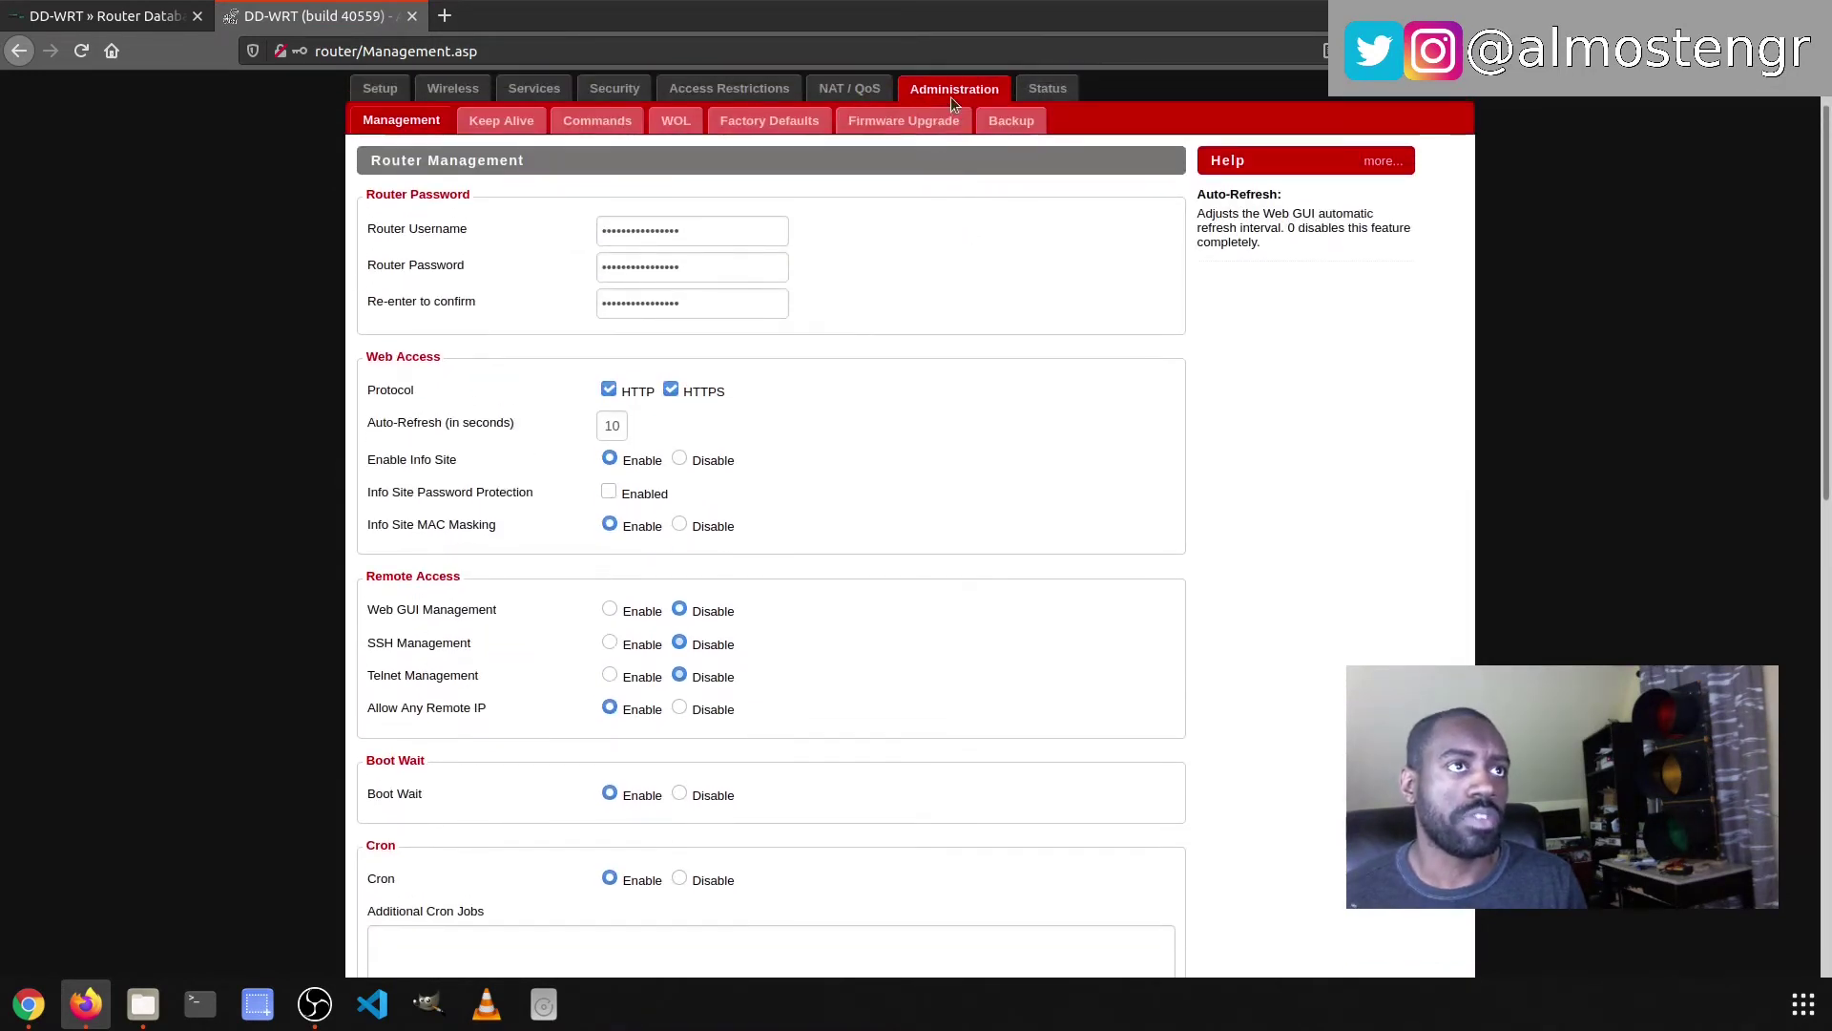
click(910, 126)
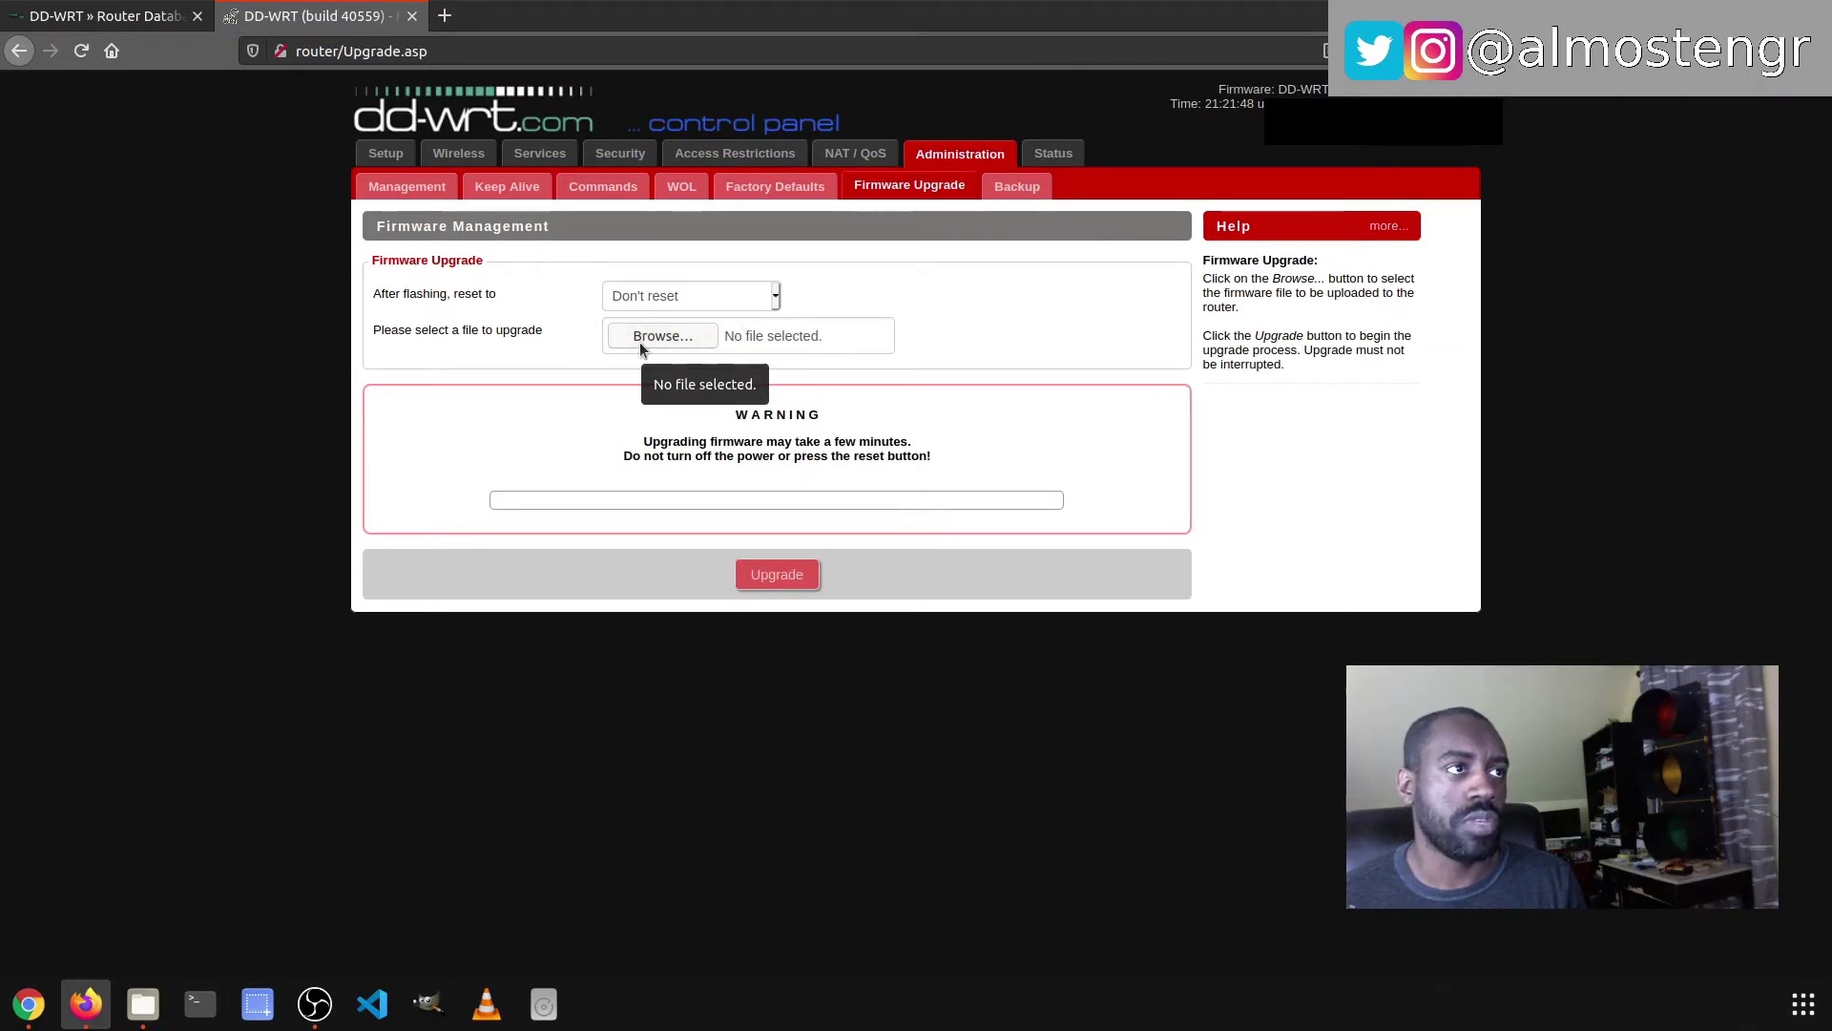
- Choose tplink_archer-c7-v2.bin from the Downloads folder as the firmware upgrade file
click(662, 335)
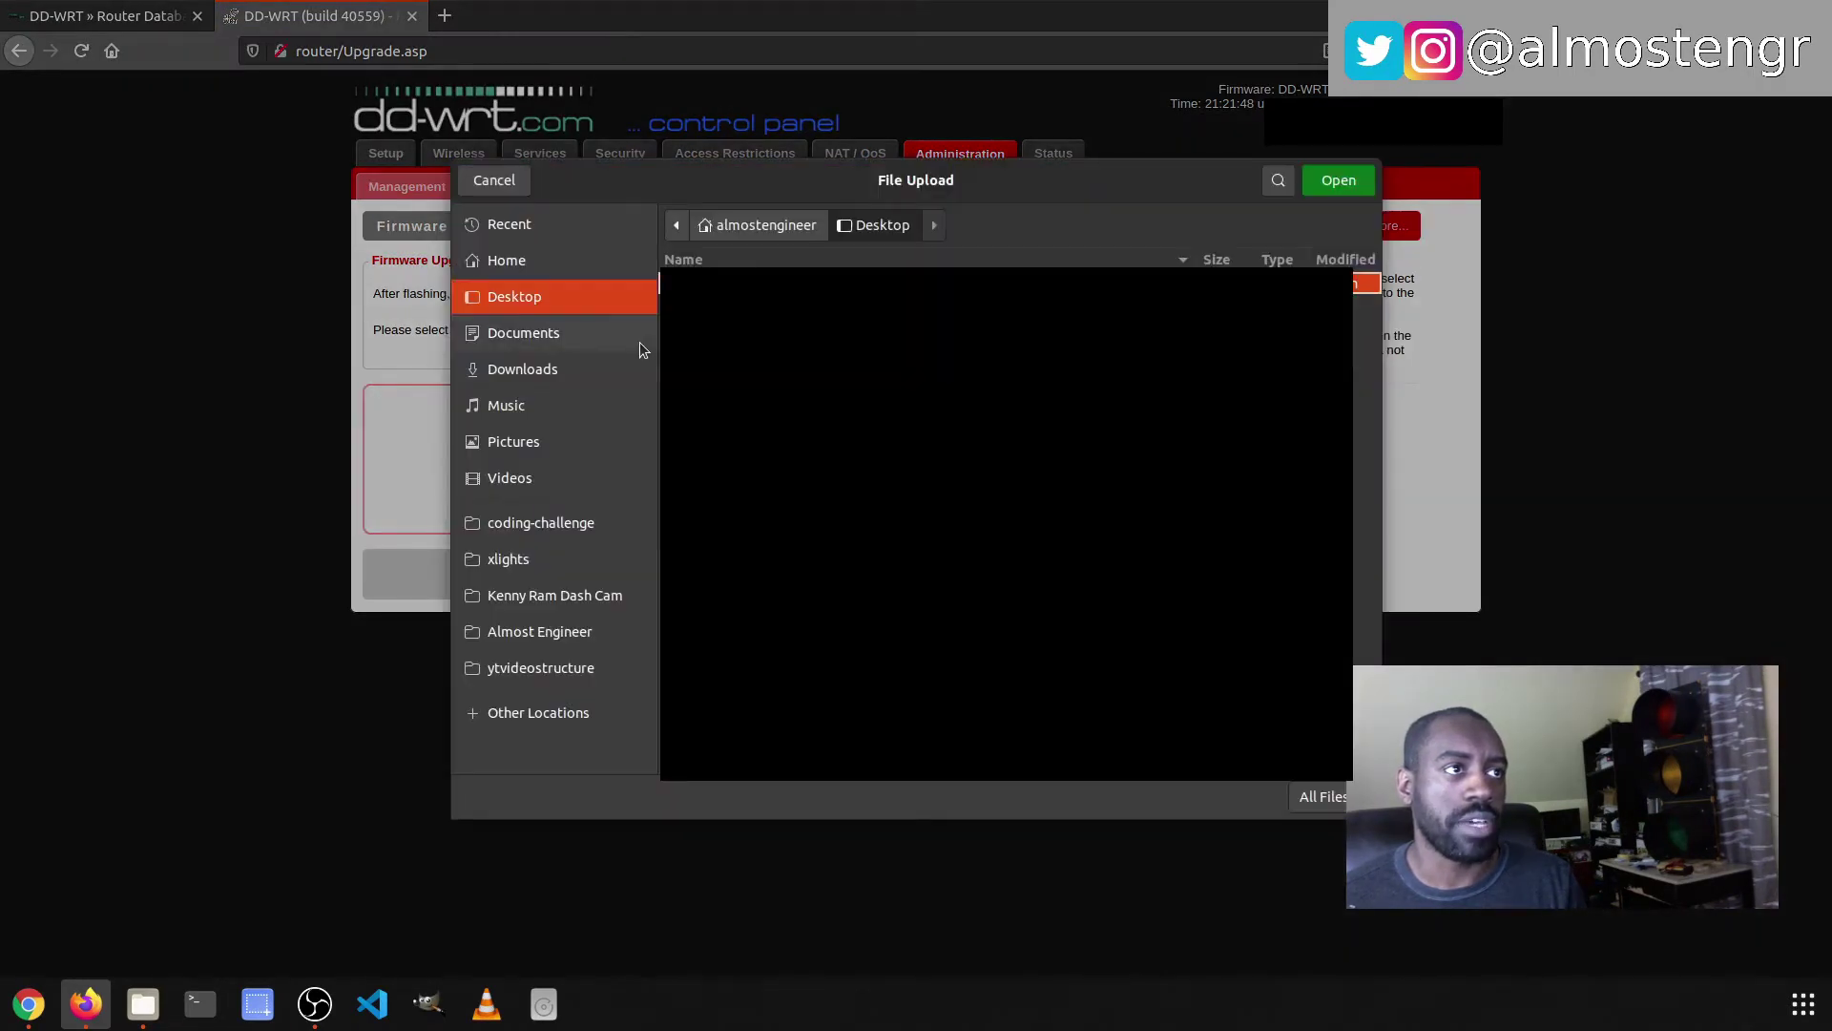
click(540, 374)
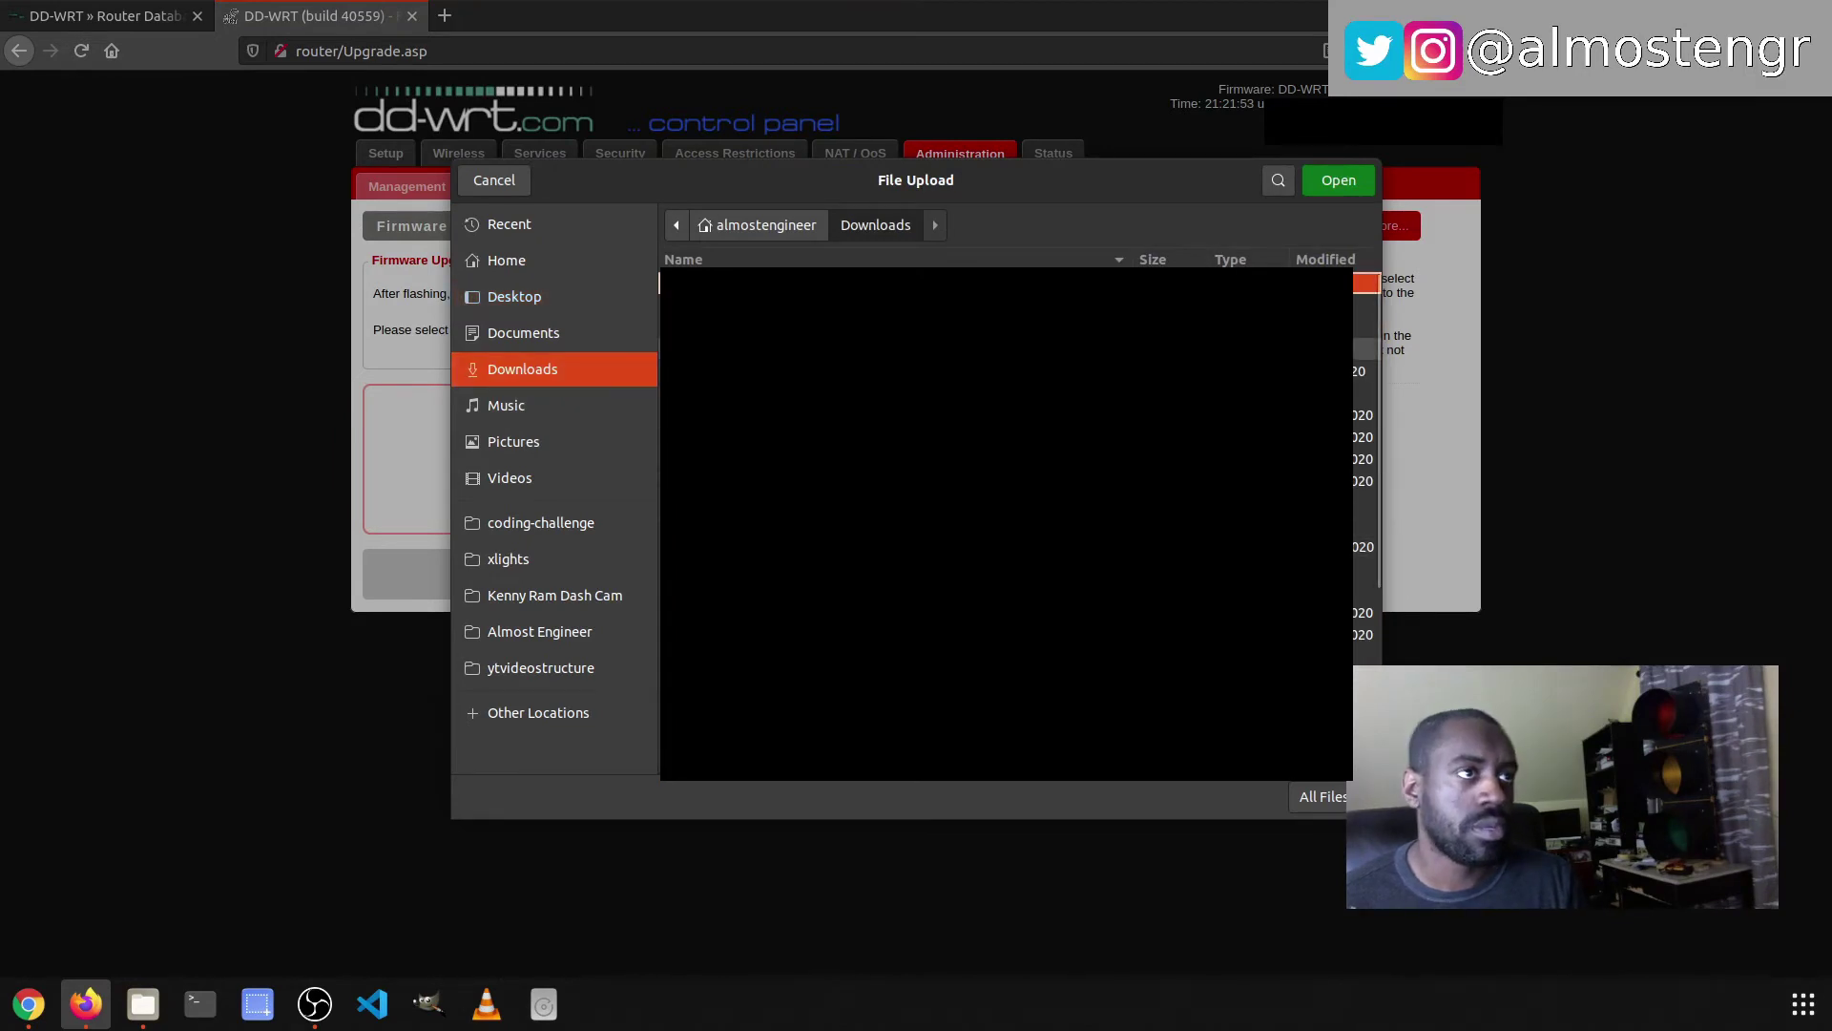
scroll(1007, 525, down, 5)
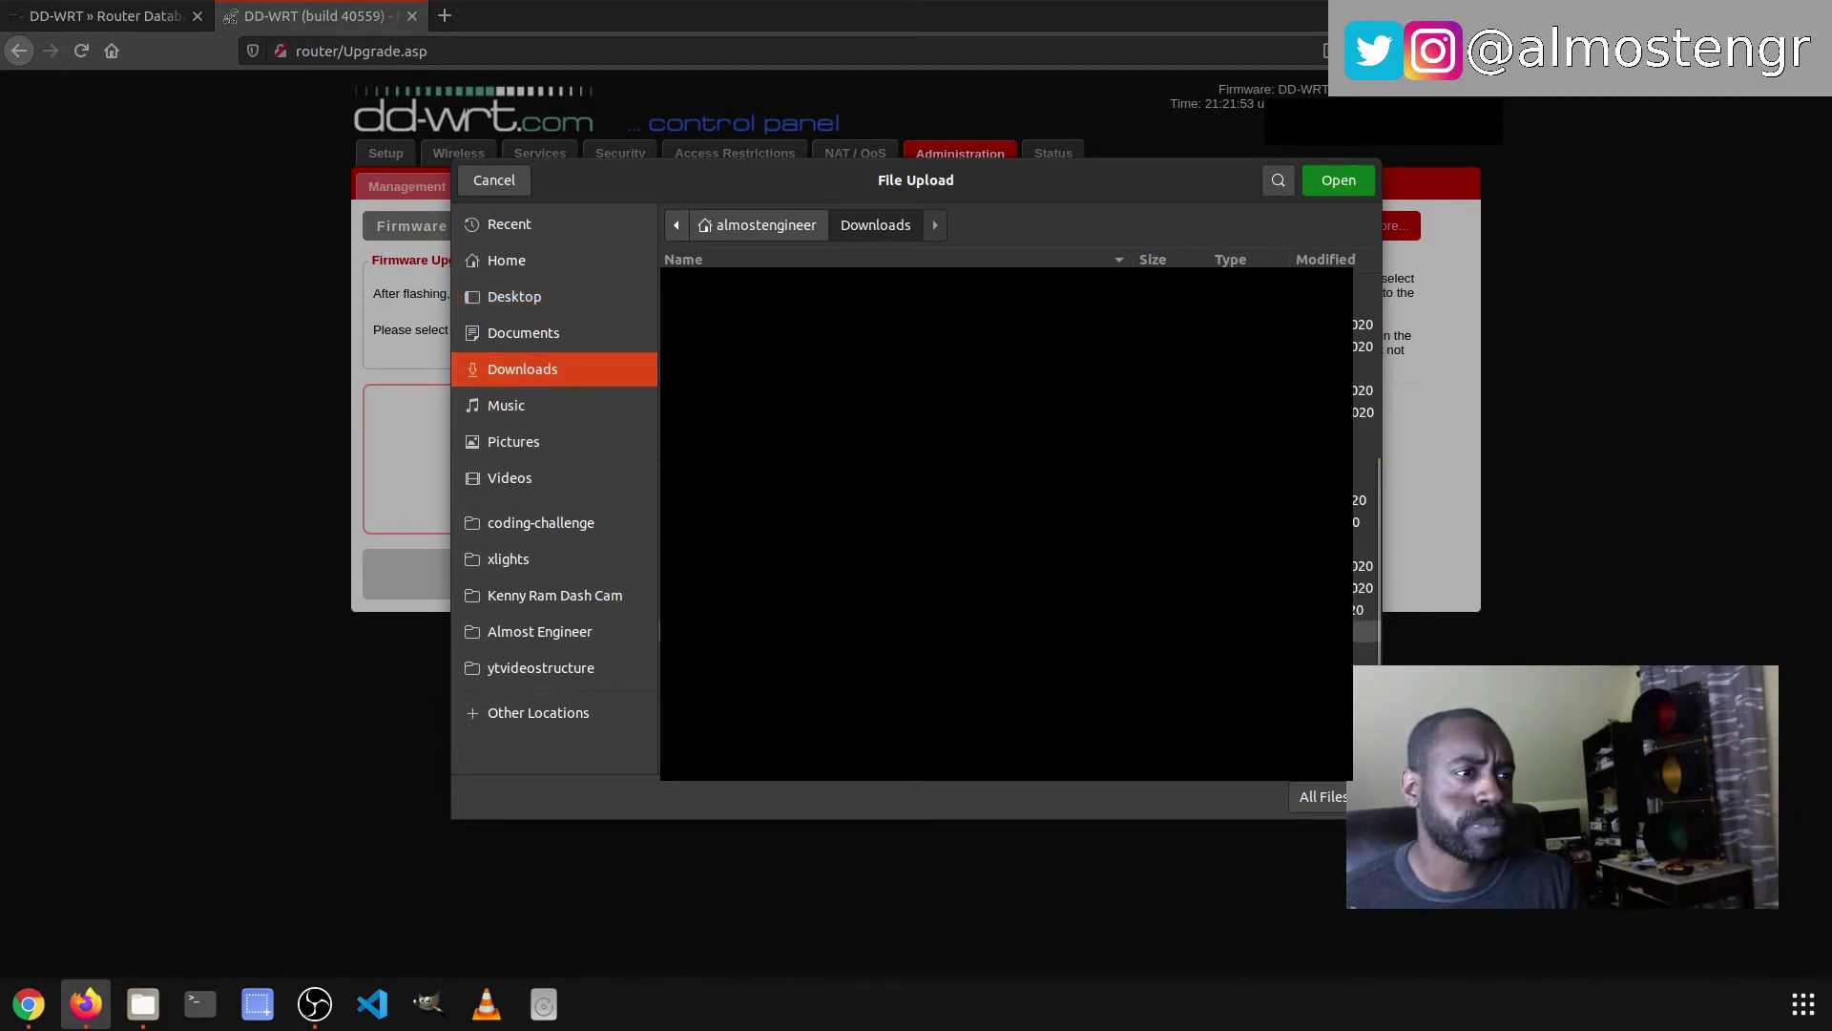
double_click(777, 728)
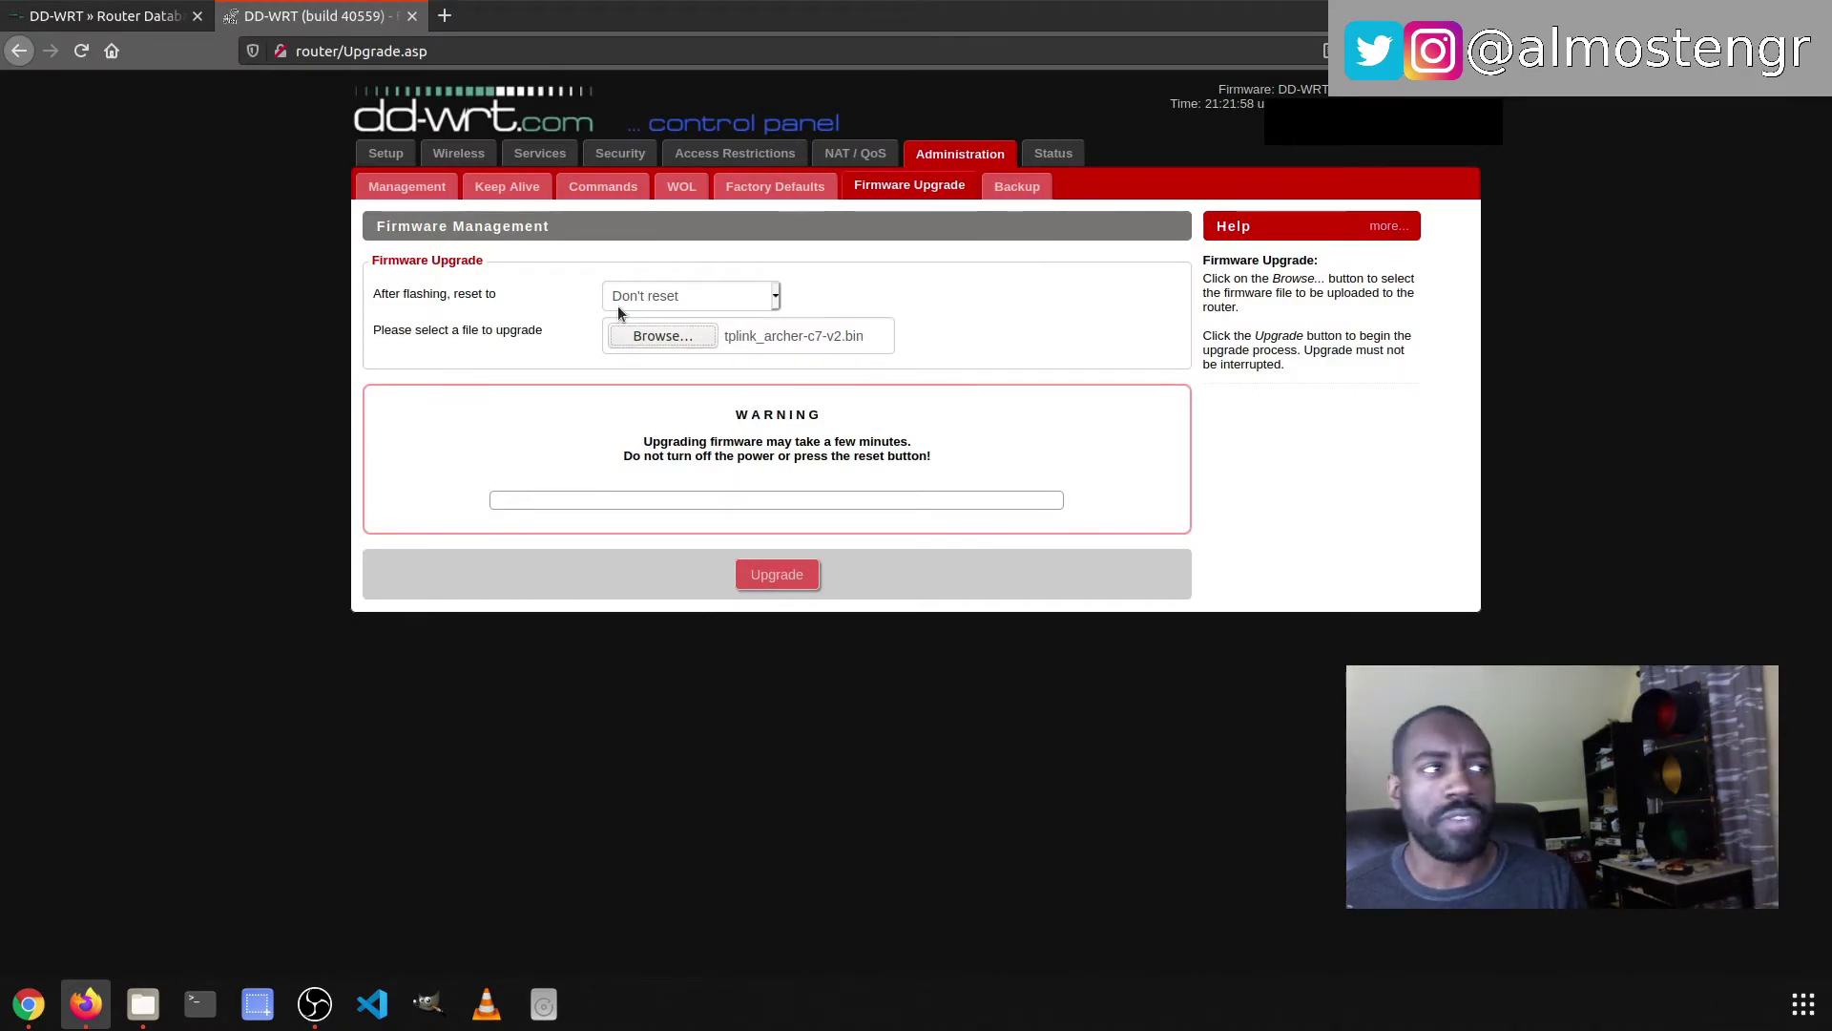
- Keep 'After flashing, reset to' on Don't reset and go to the Backup page
click(702, 306)
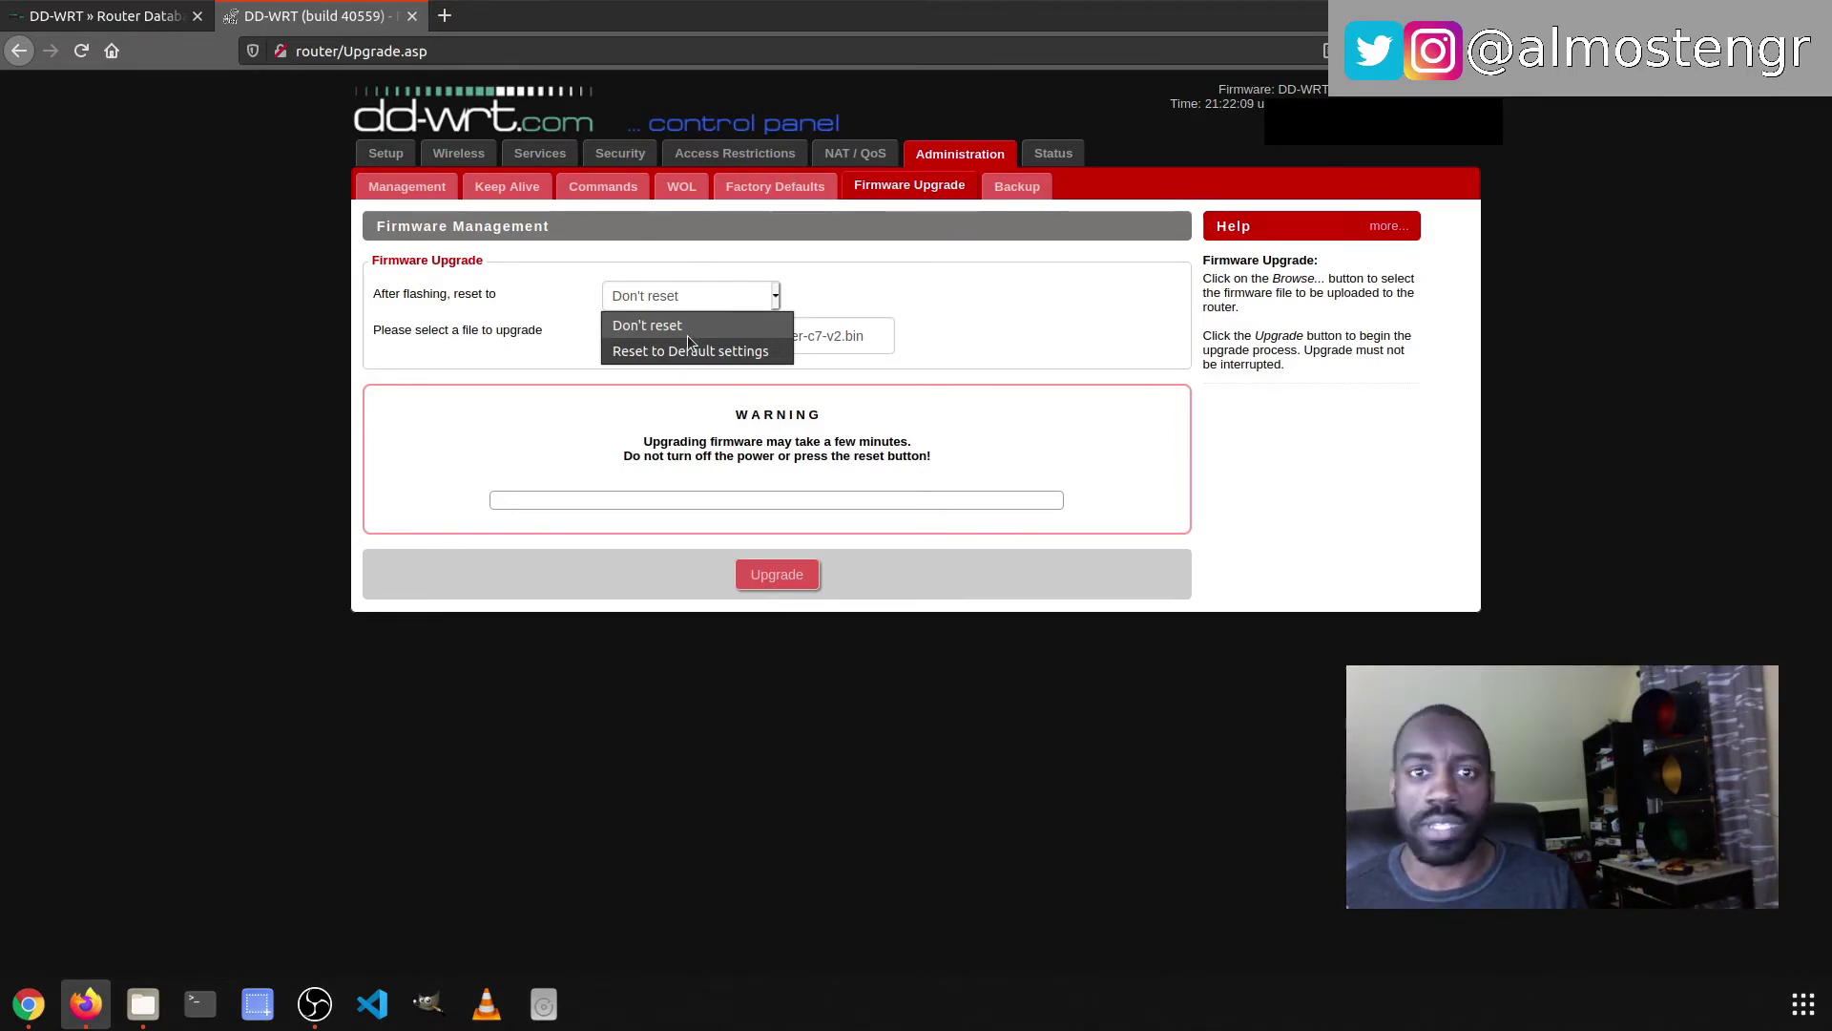
click(688, 335)
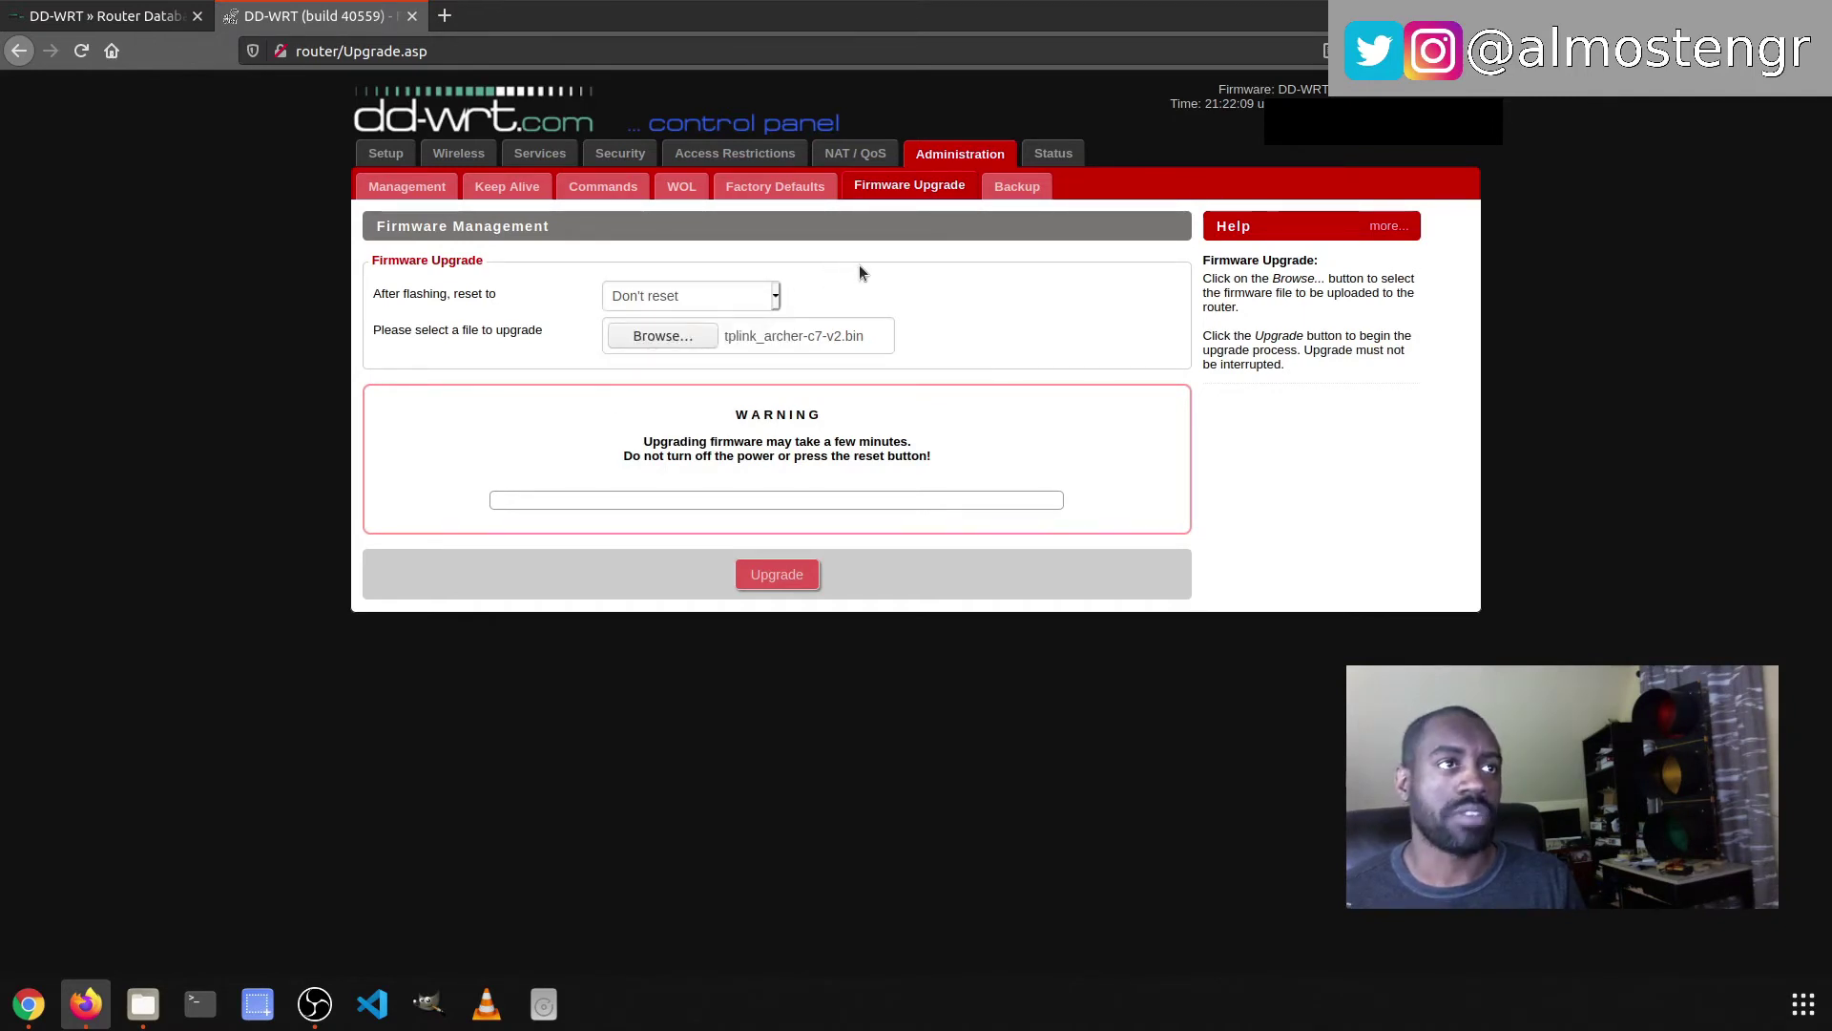
click(1016, 185)
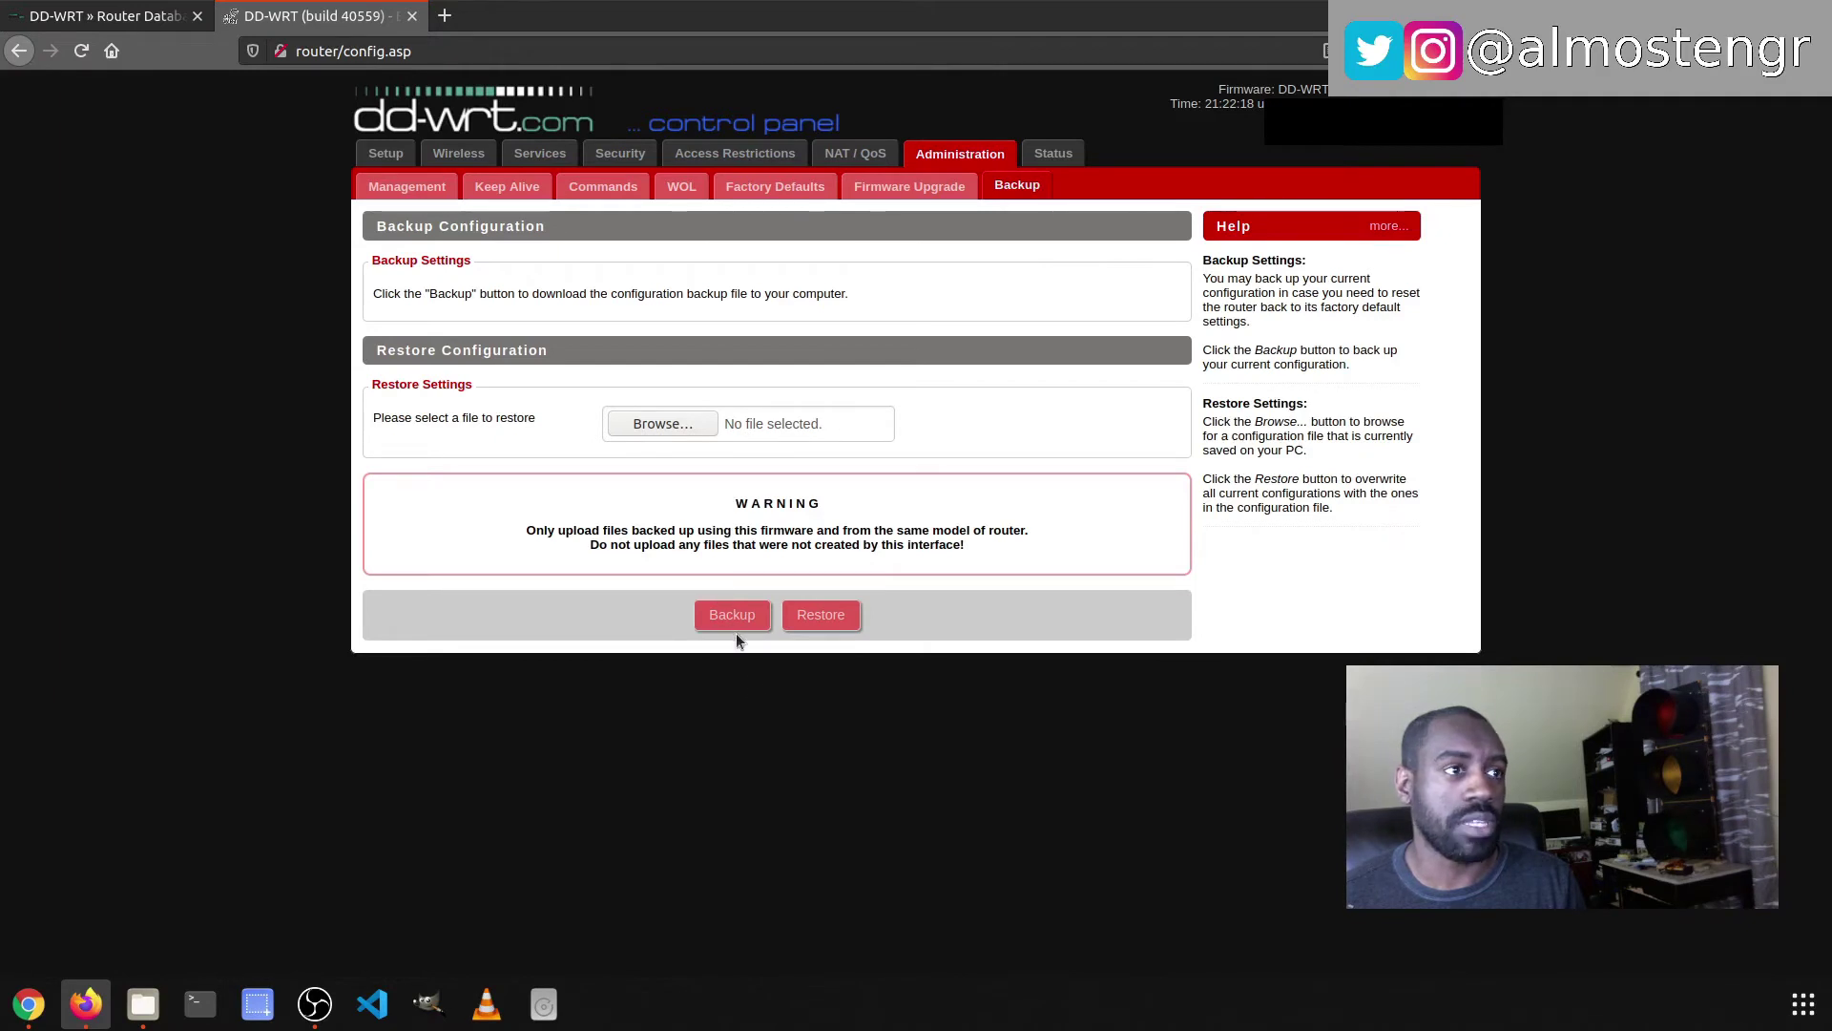
- Save the configuration backup nvrambak_r40559 .bin to disk, then return to Firmware Upgrade
click(733, 618)
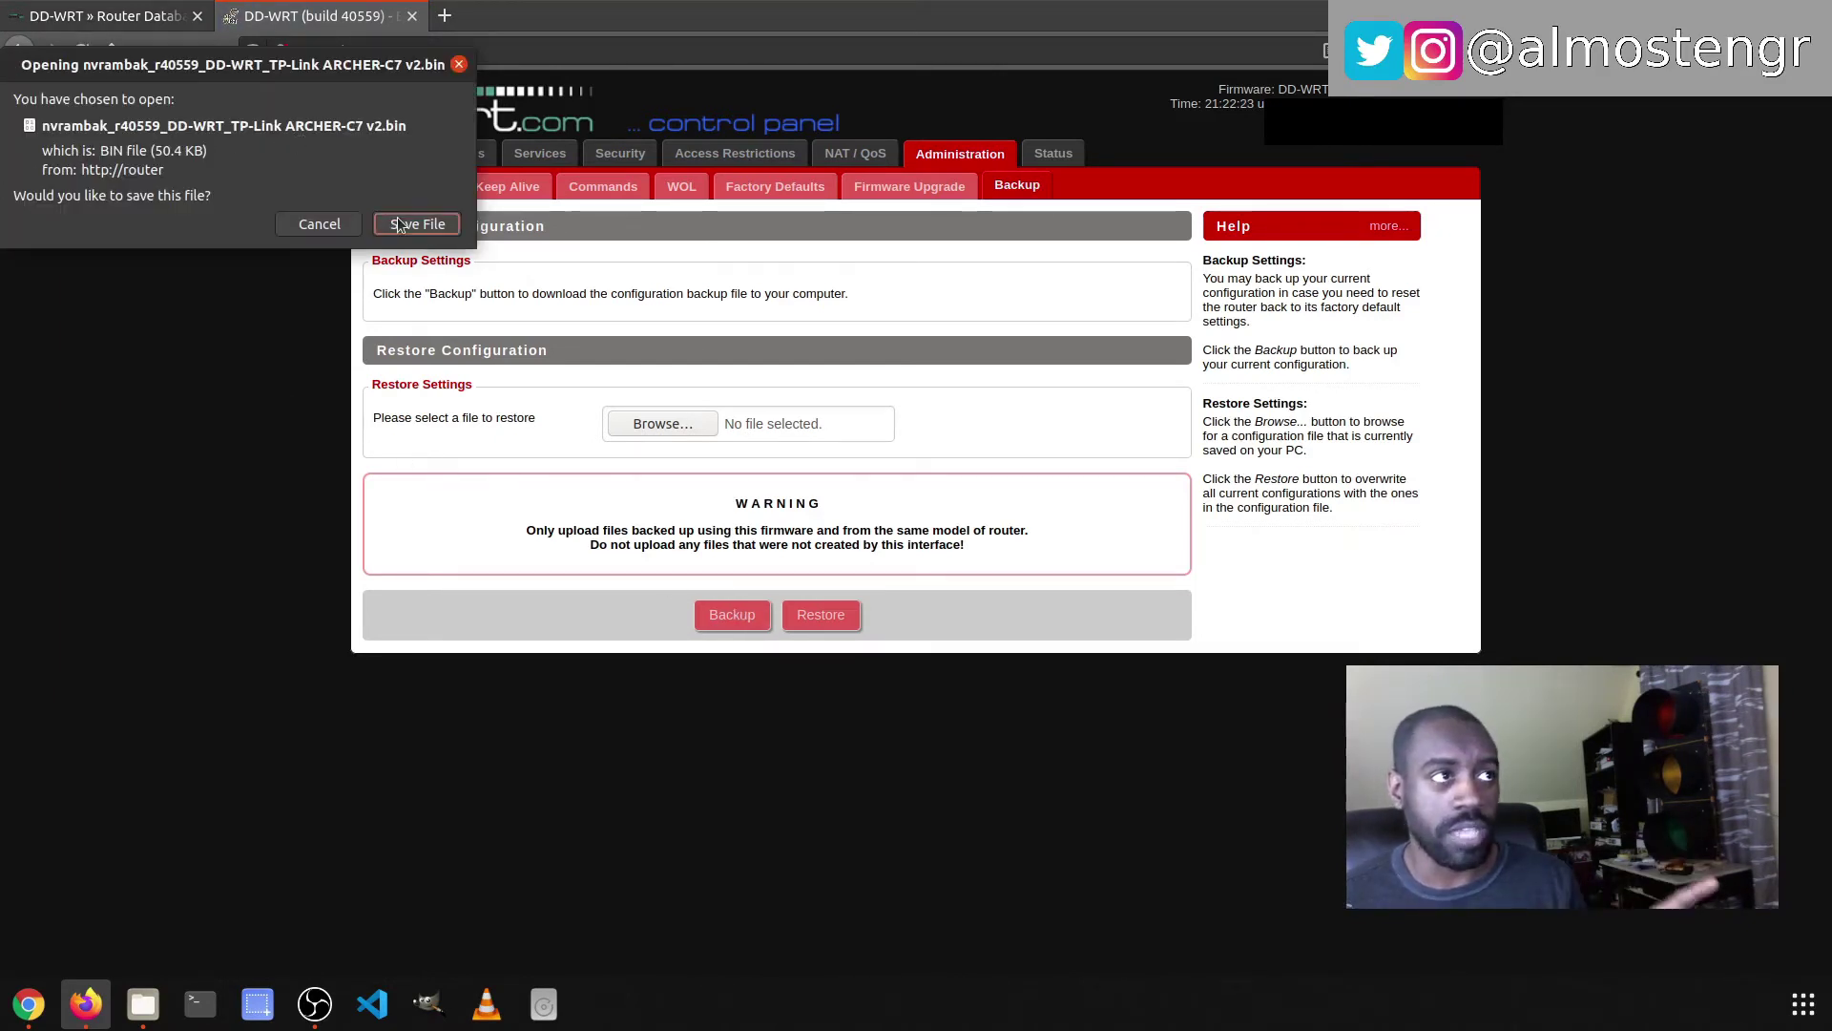
click(397, 221)
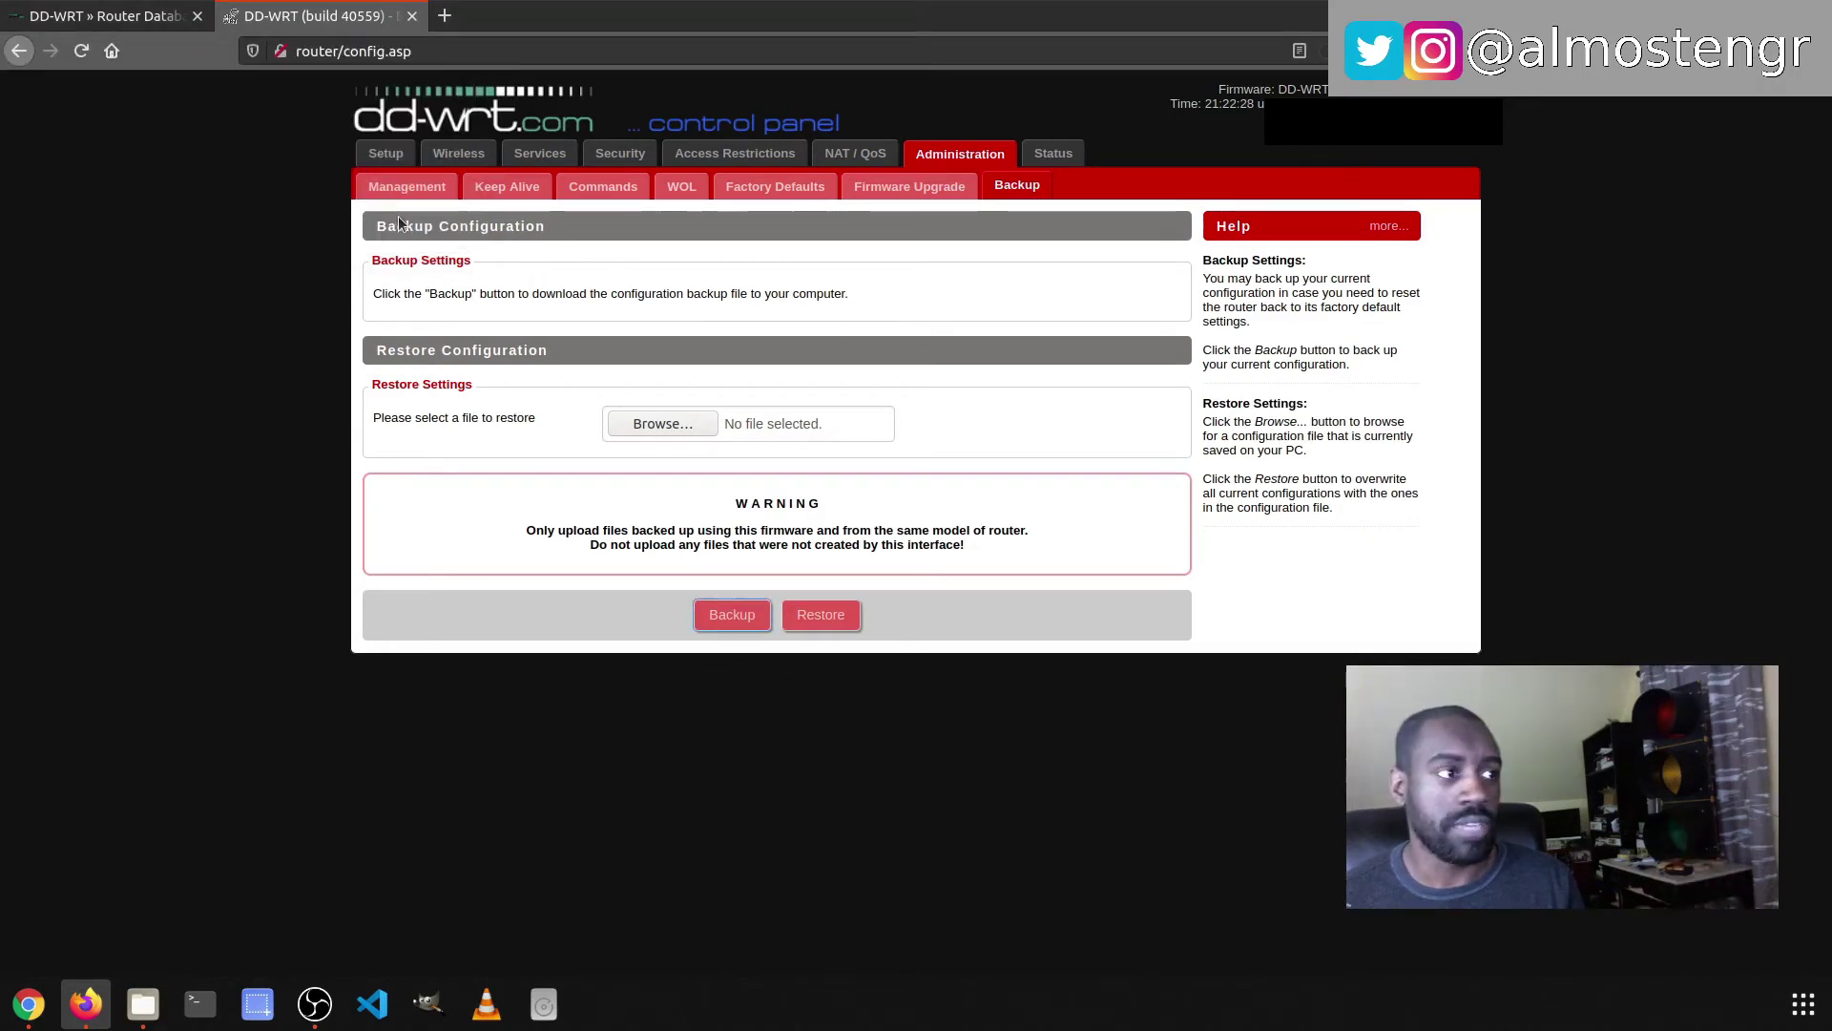
click(926, 185)
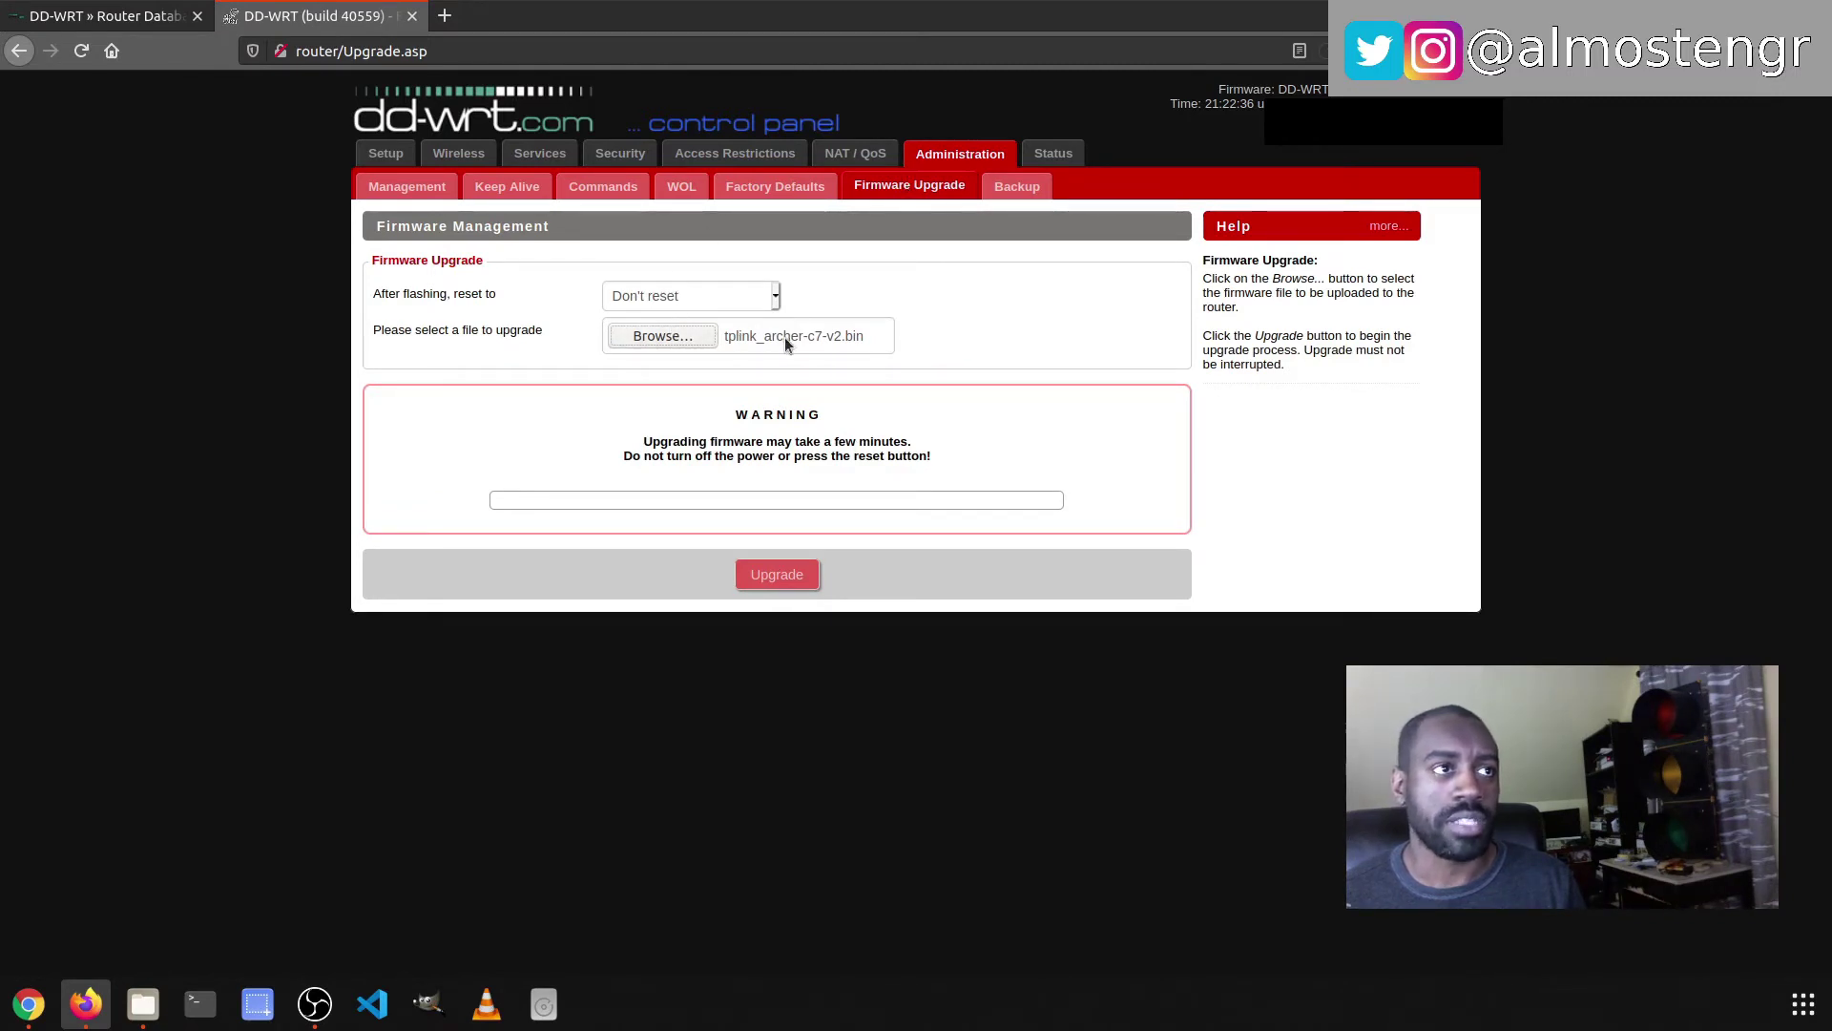
- Start flashing tplink_archer-c7-v2.bin and wait for the router to reboot into build 44715
click(777, 575)
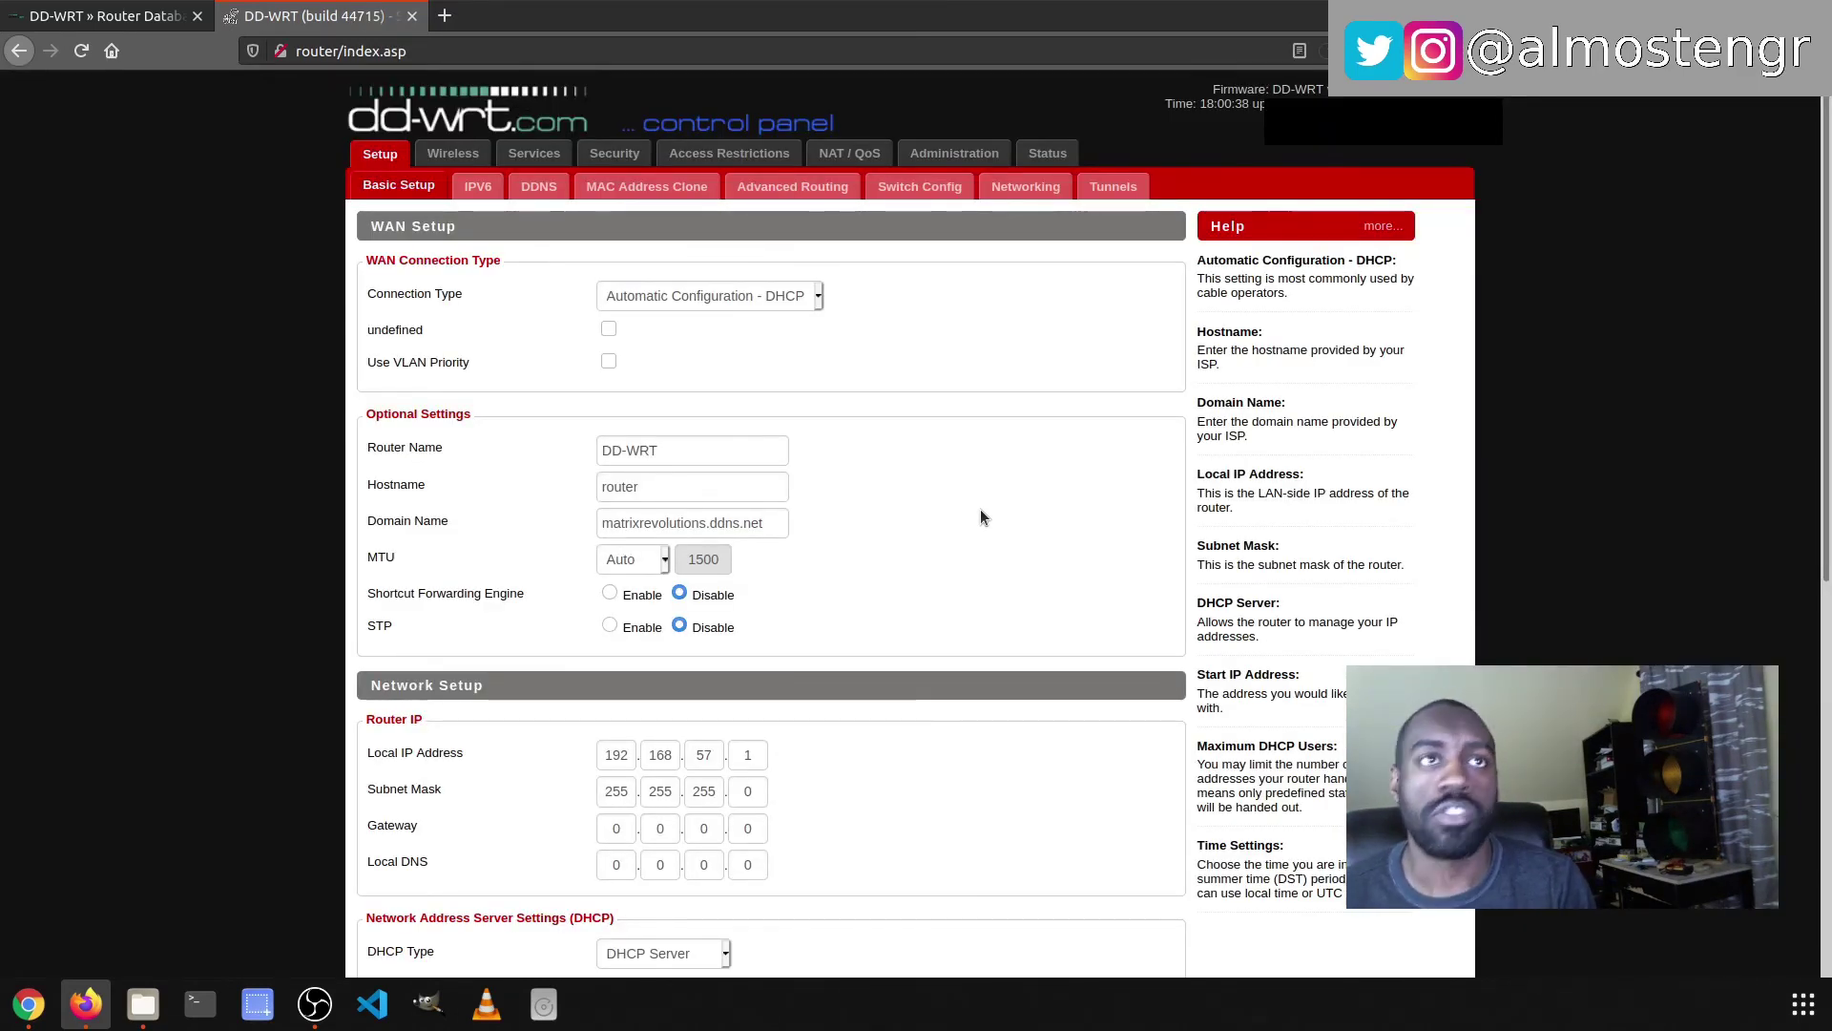
- On the Status page, highlight the Firmware Version row reading DD-WRT v3.0-r44715 std (11/03/20)
click(1050, 152)
scroll(428, 523, down, 2)
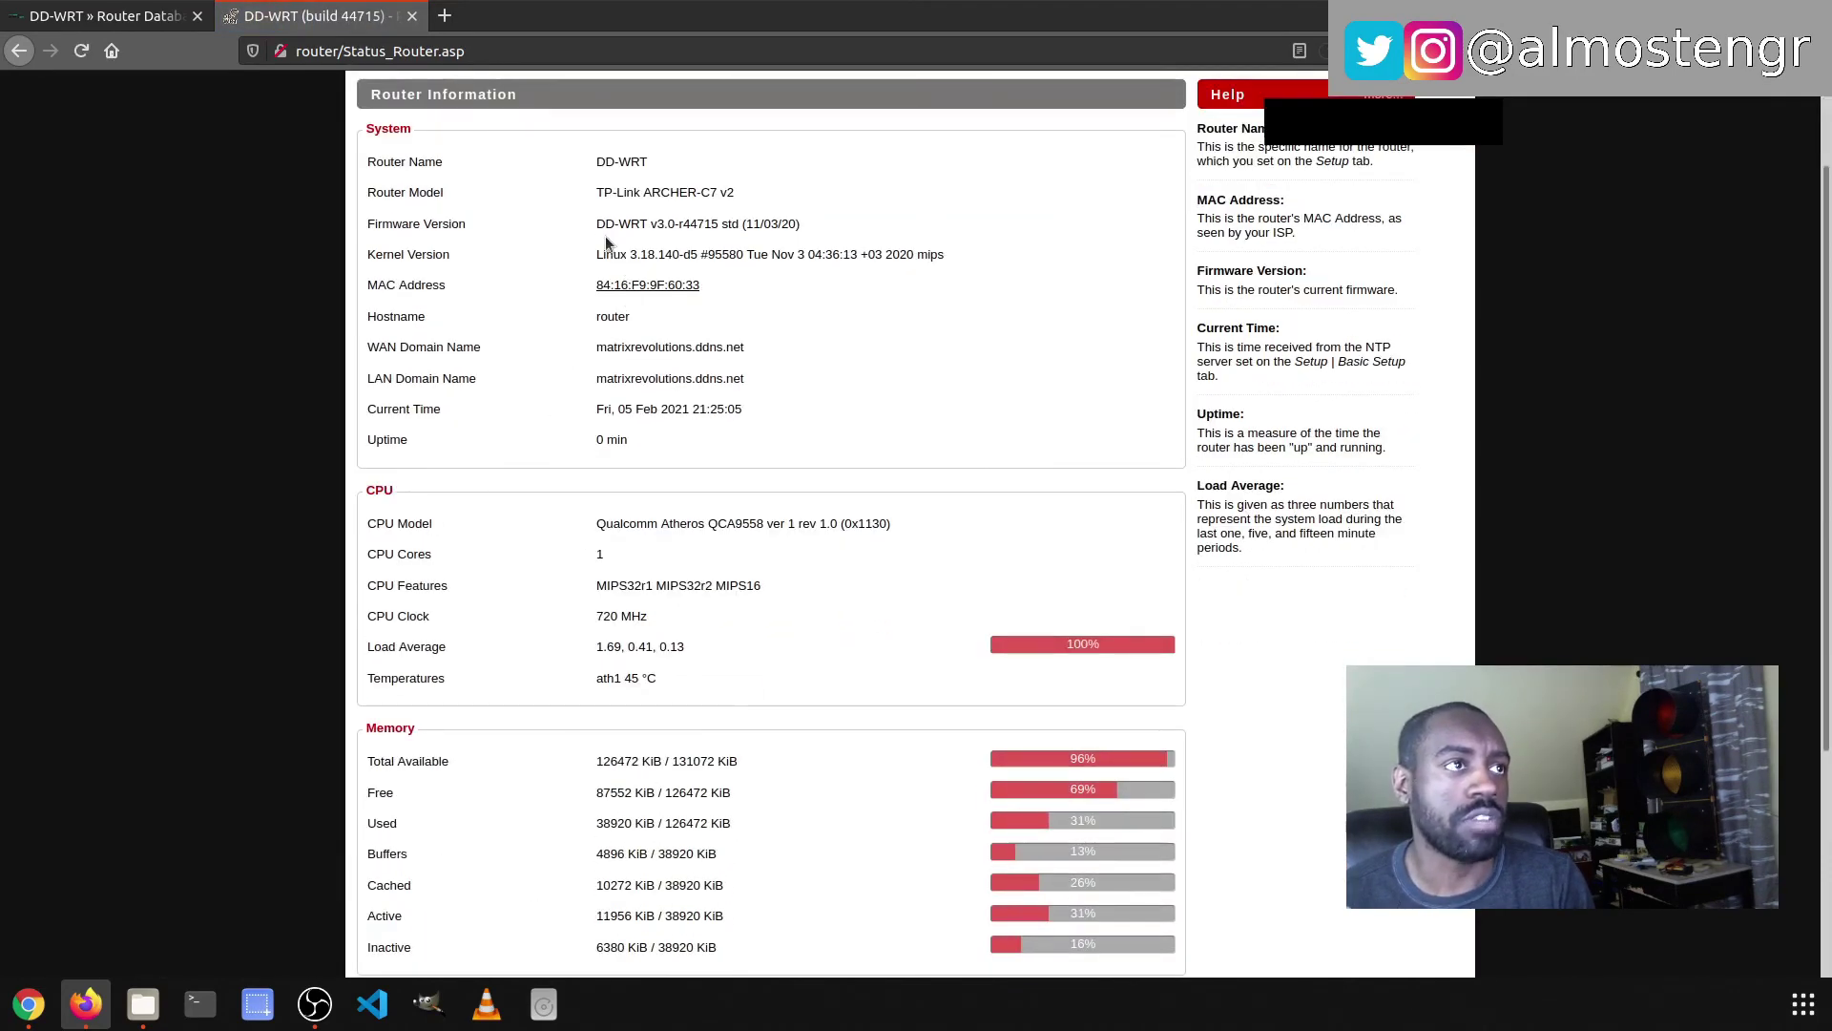
drag(599, 224, 880, 234)
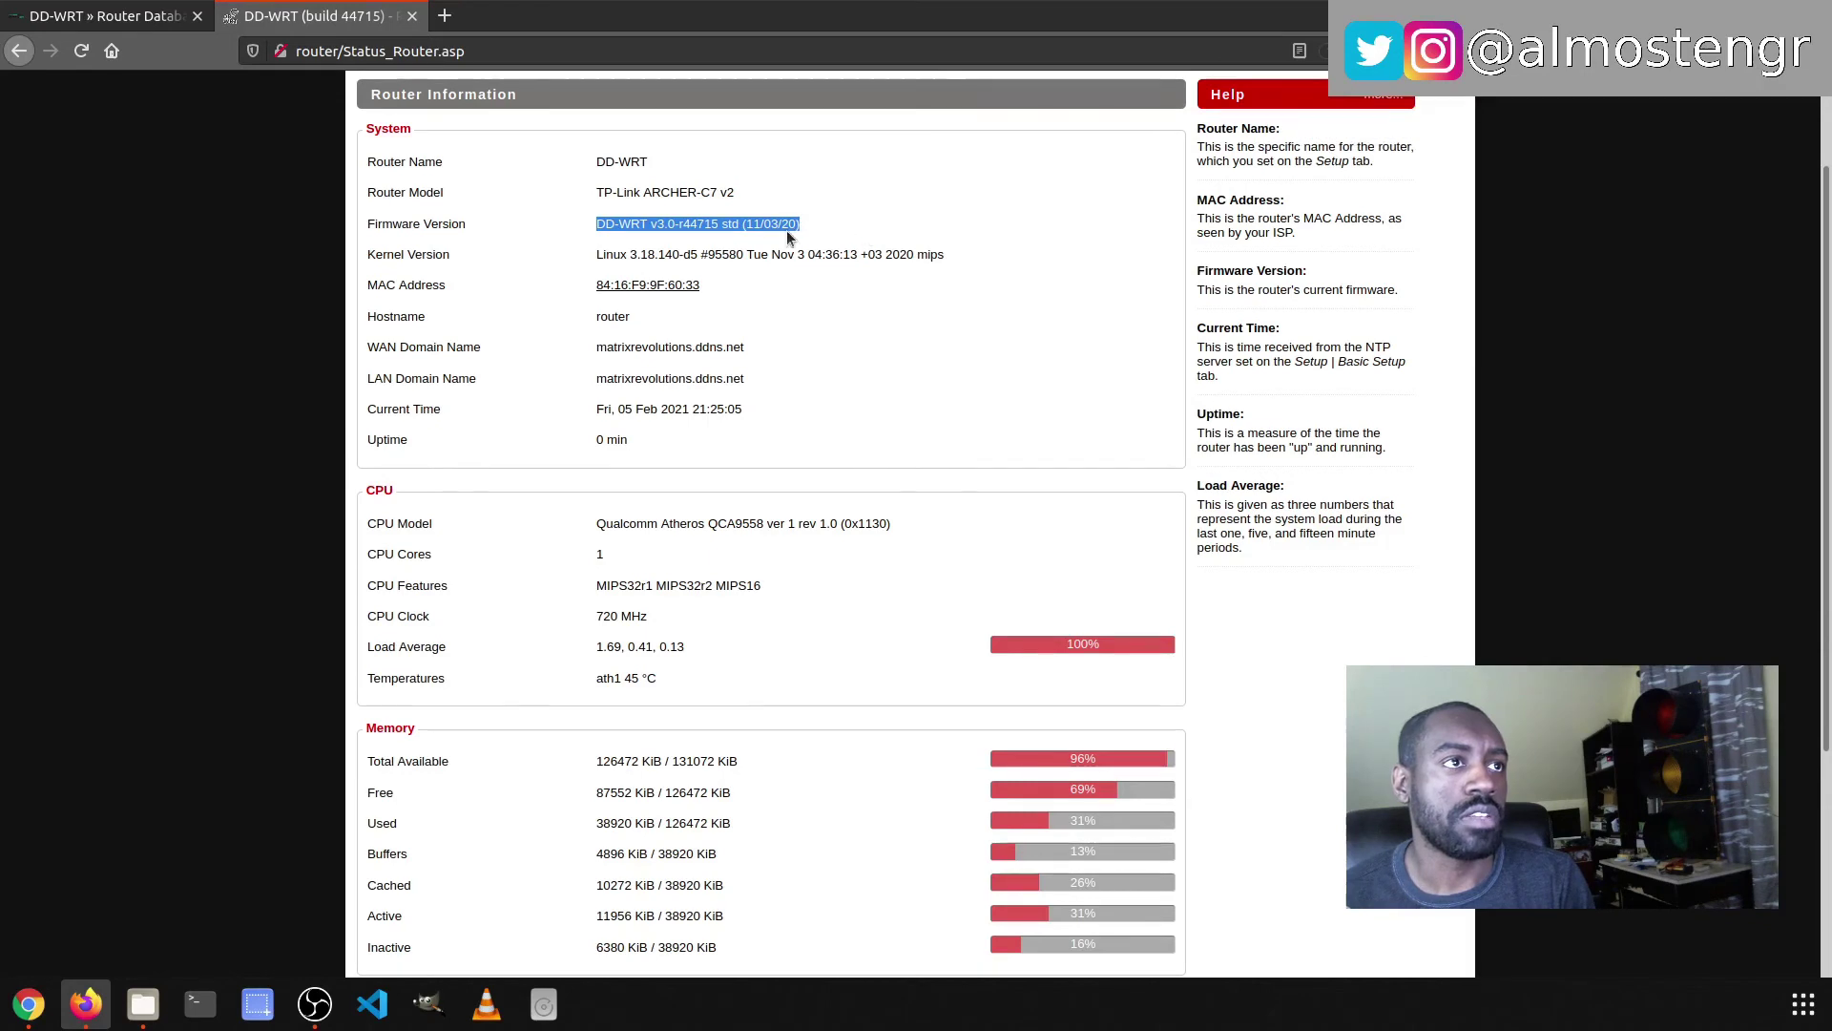
click(644, 221)
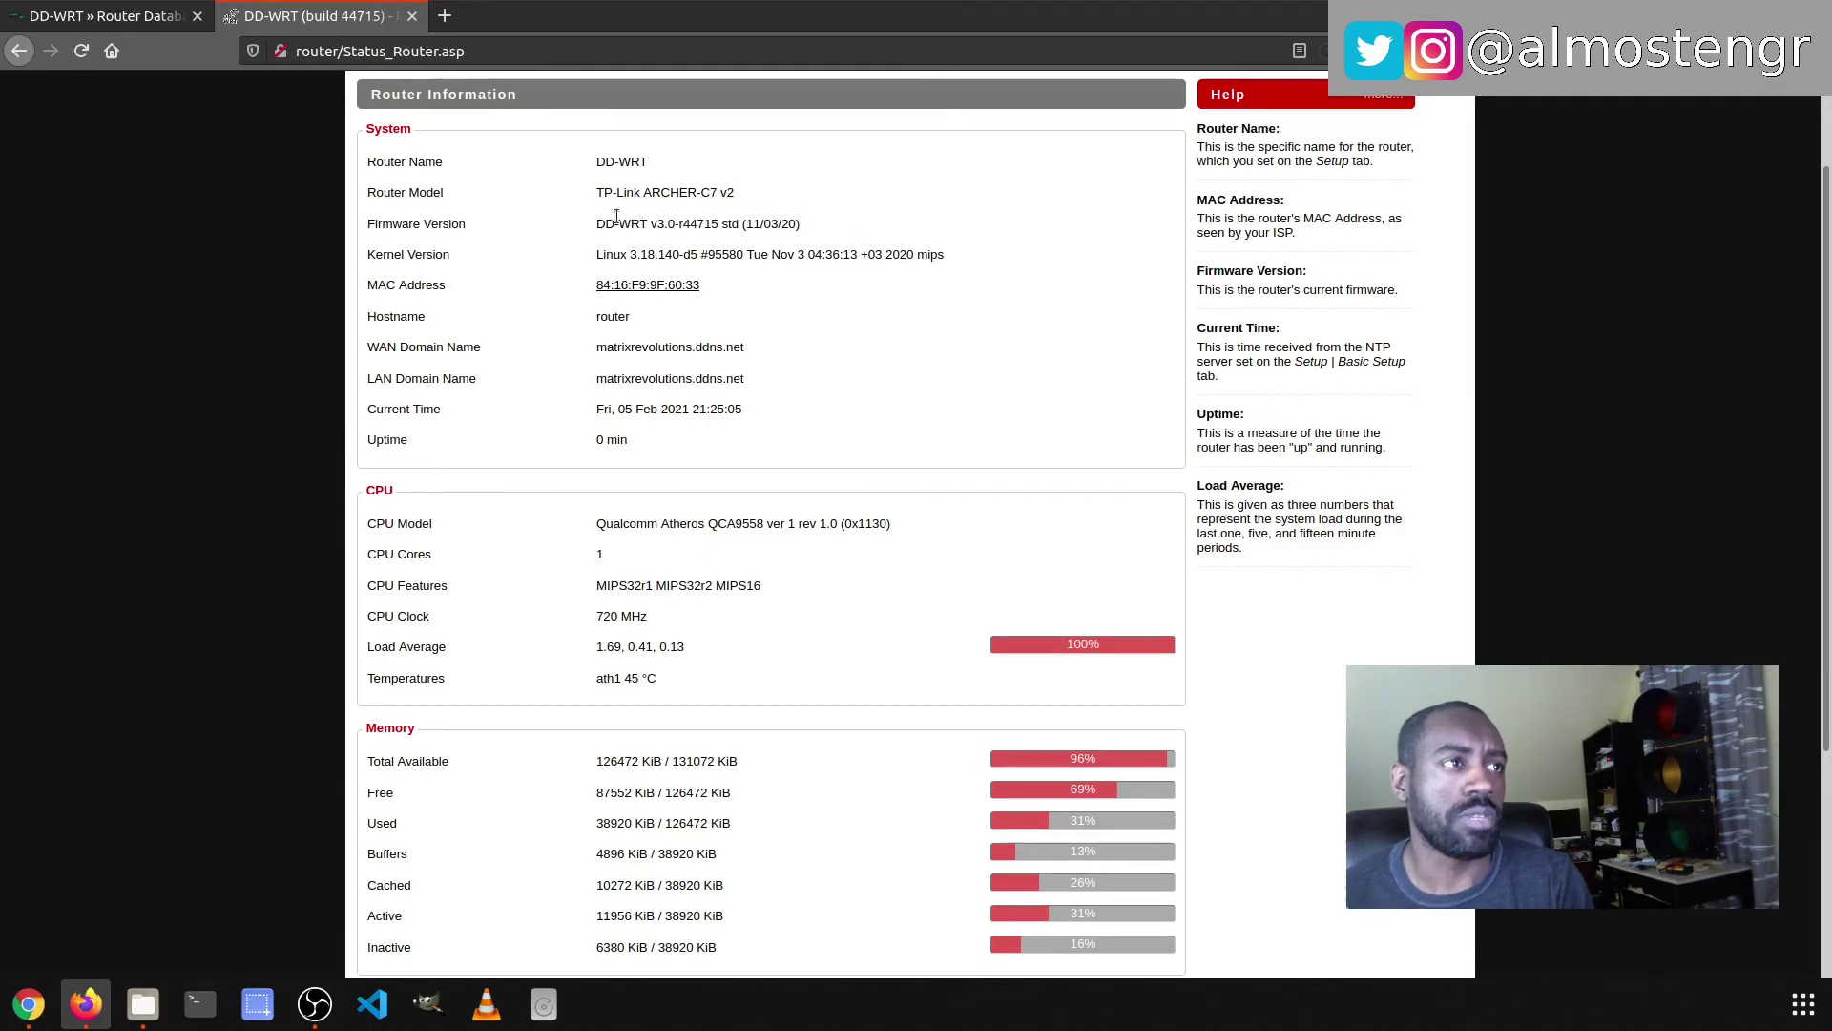
triple_click(617, 220)
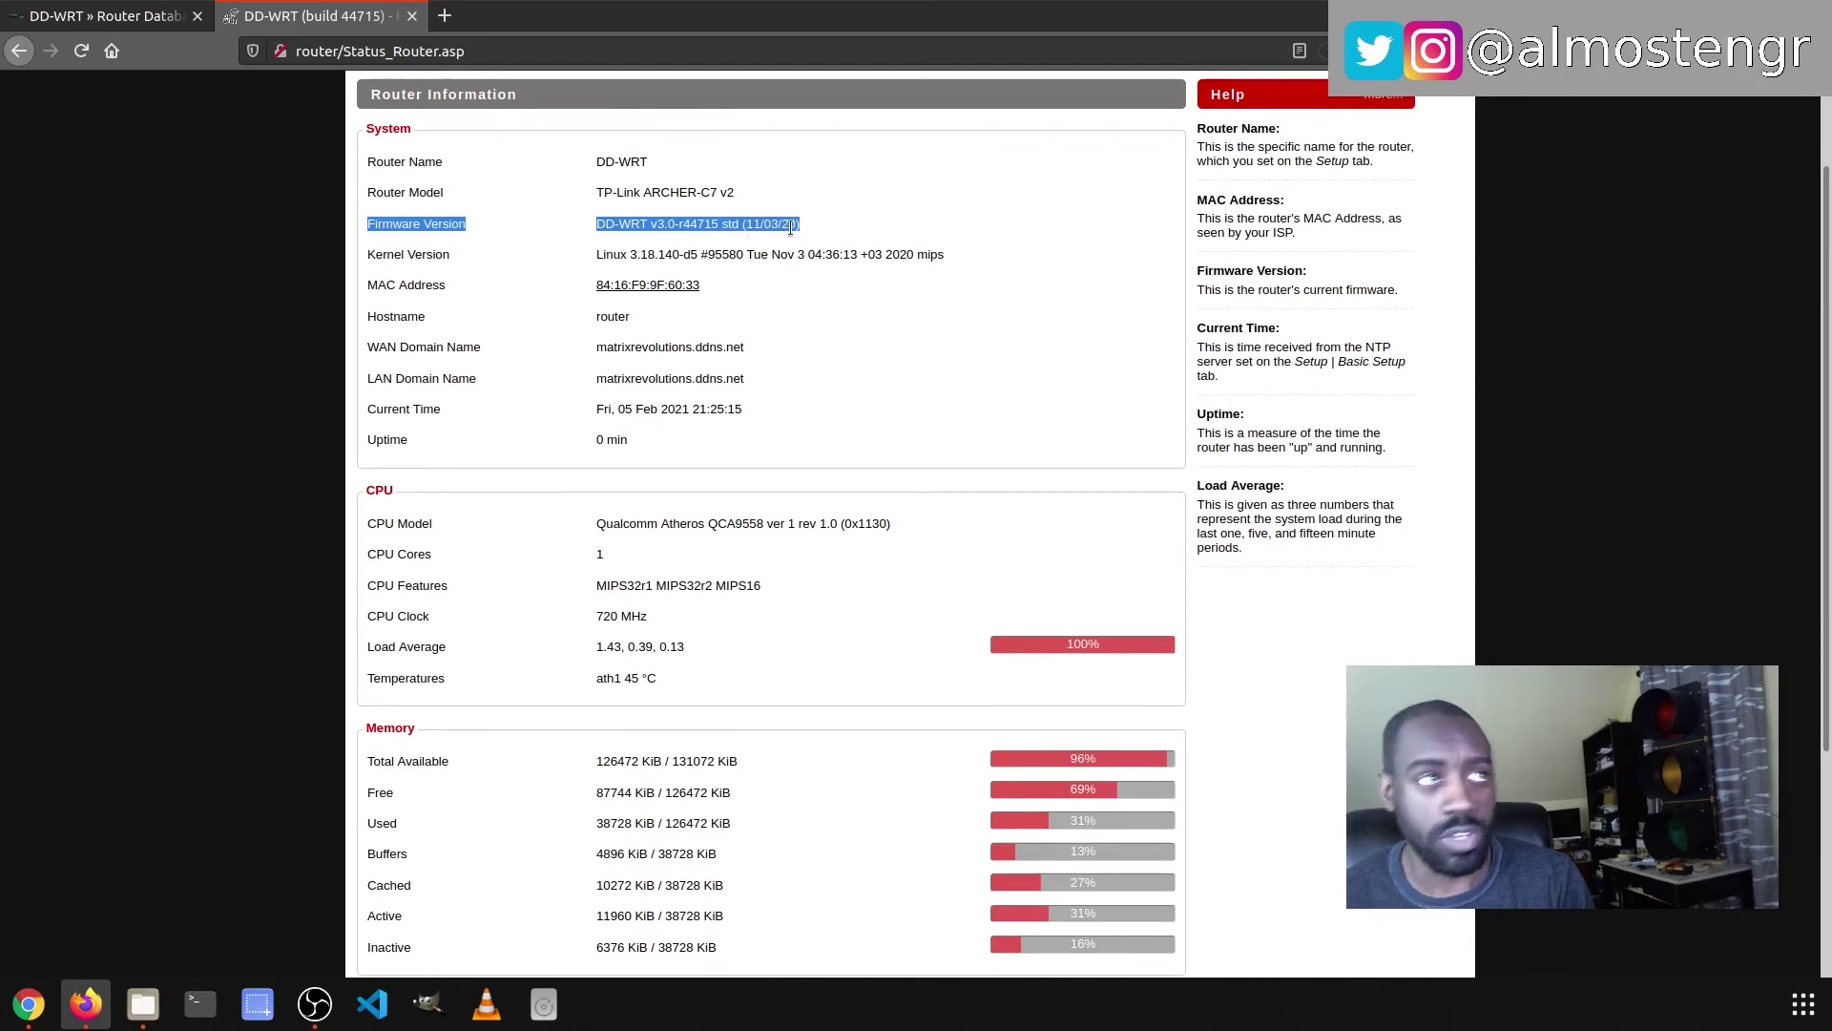
click(105, 15)
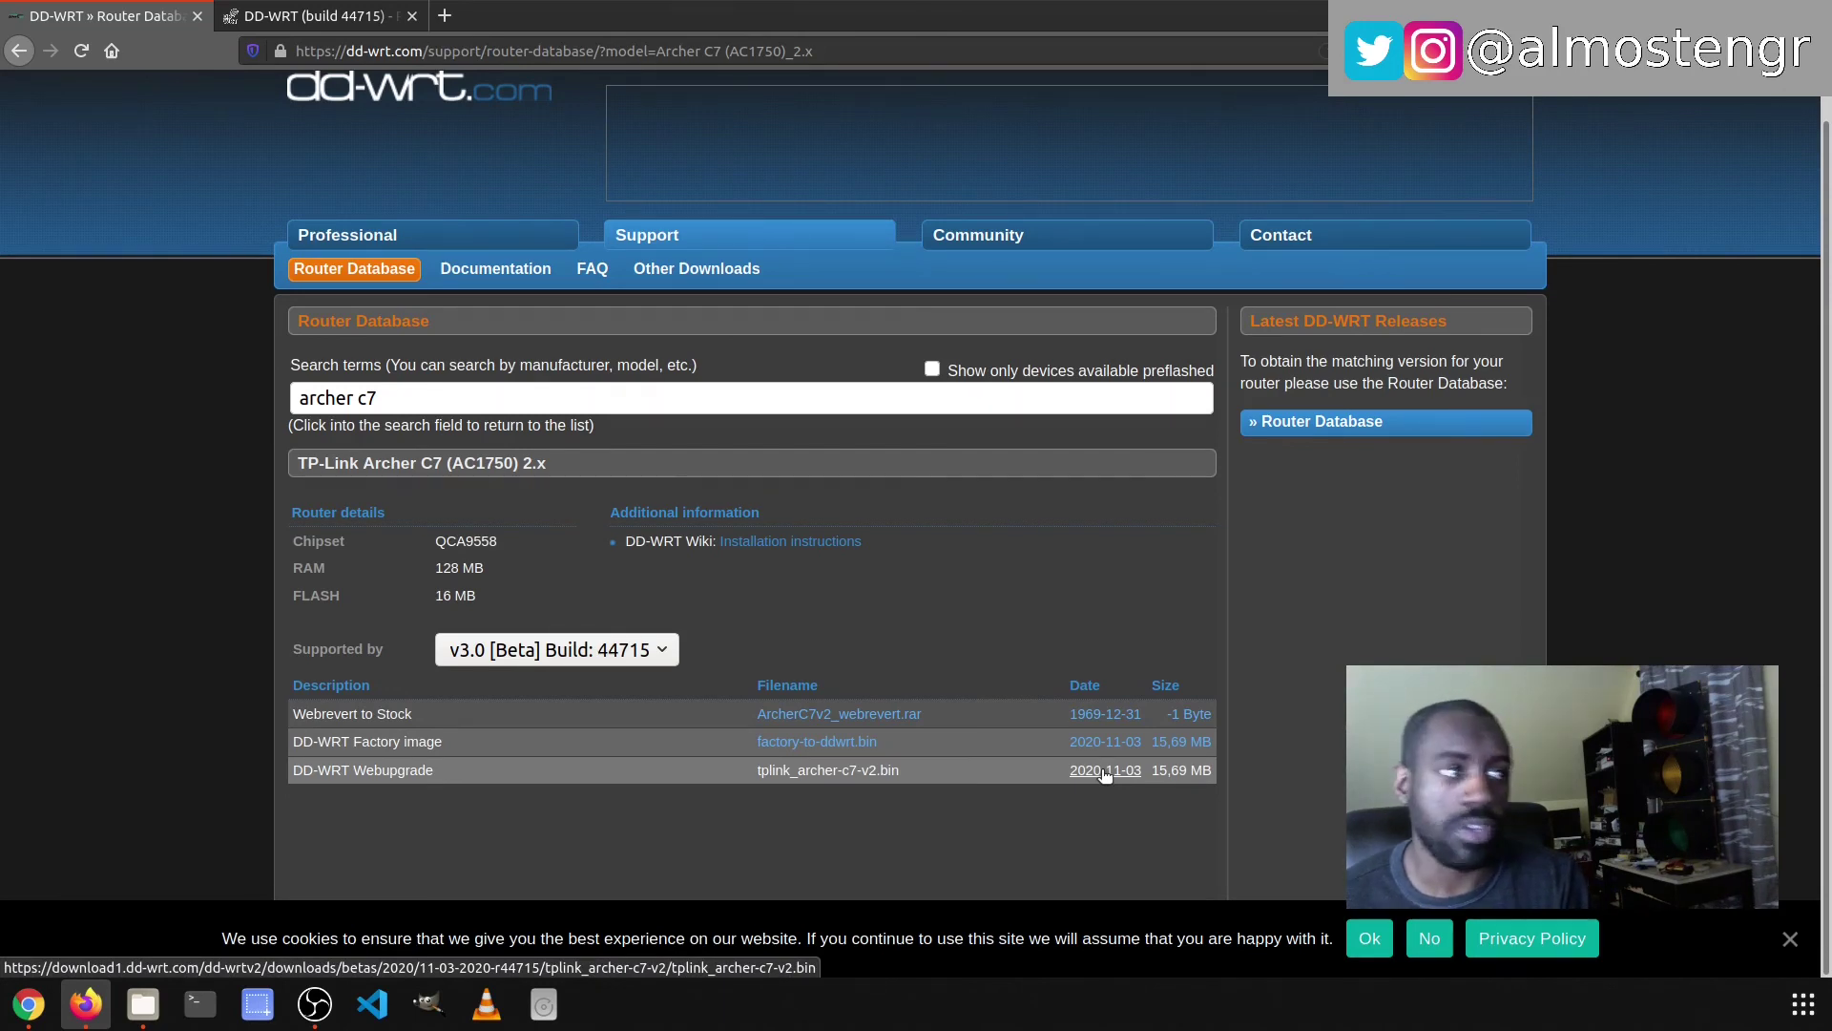
- View the Archer C7 build 36247 downloads, switch back to build 44715, then return to the router tab
click(582, 656)
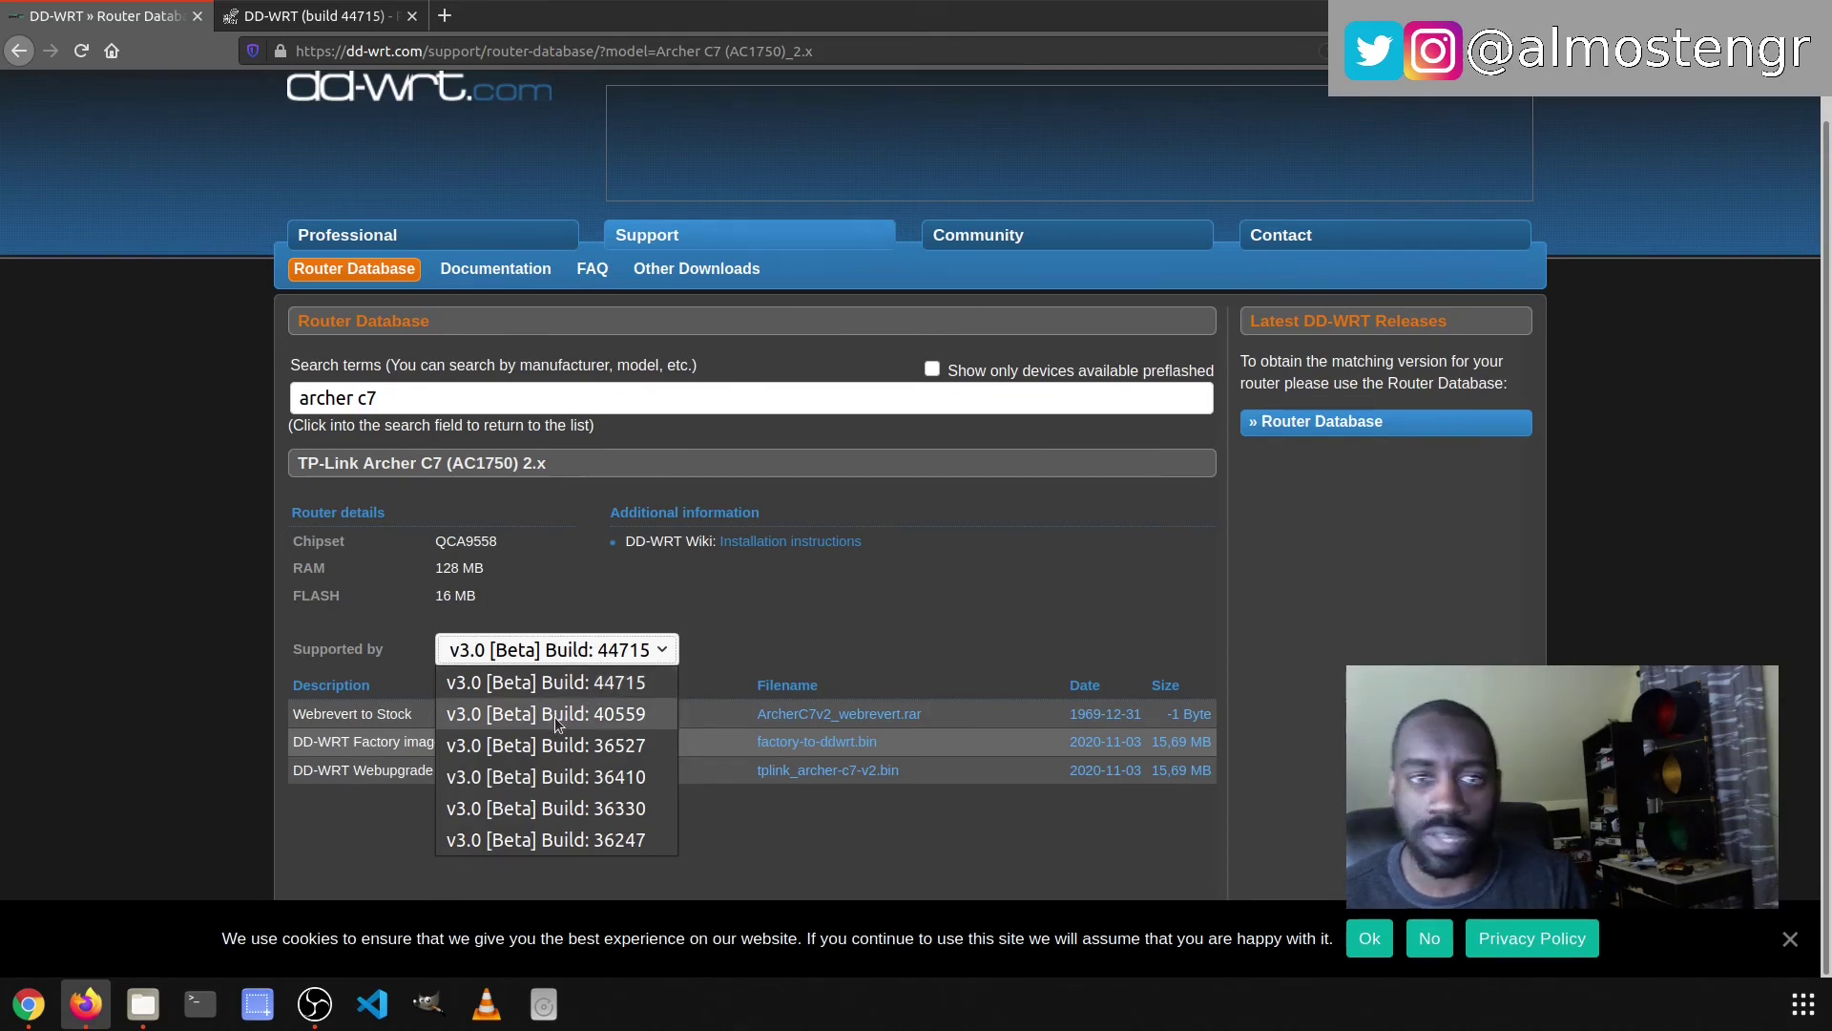
click(561, 838)
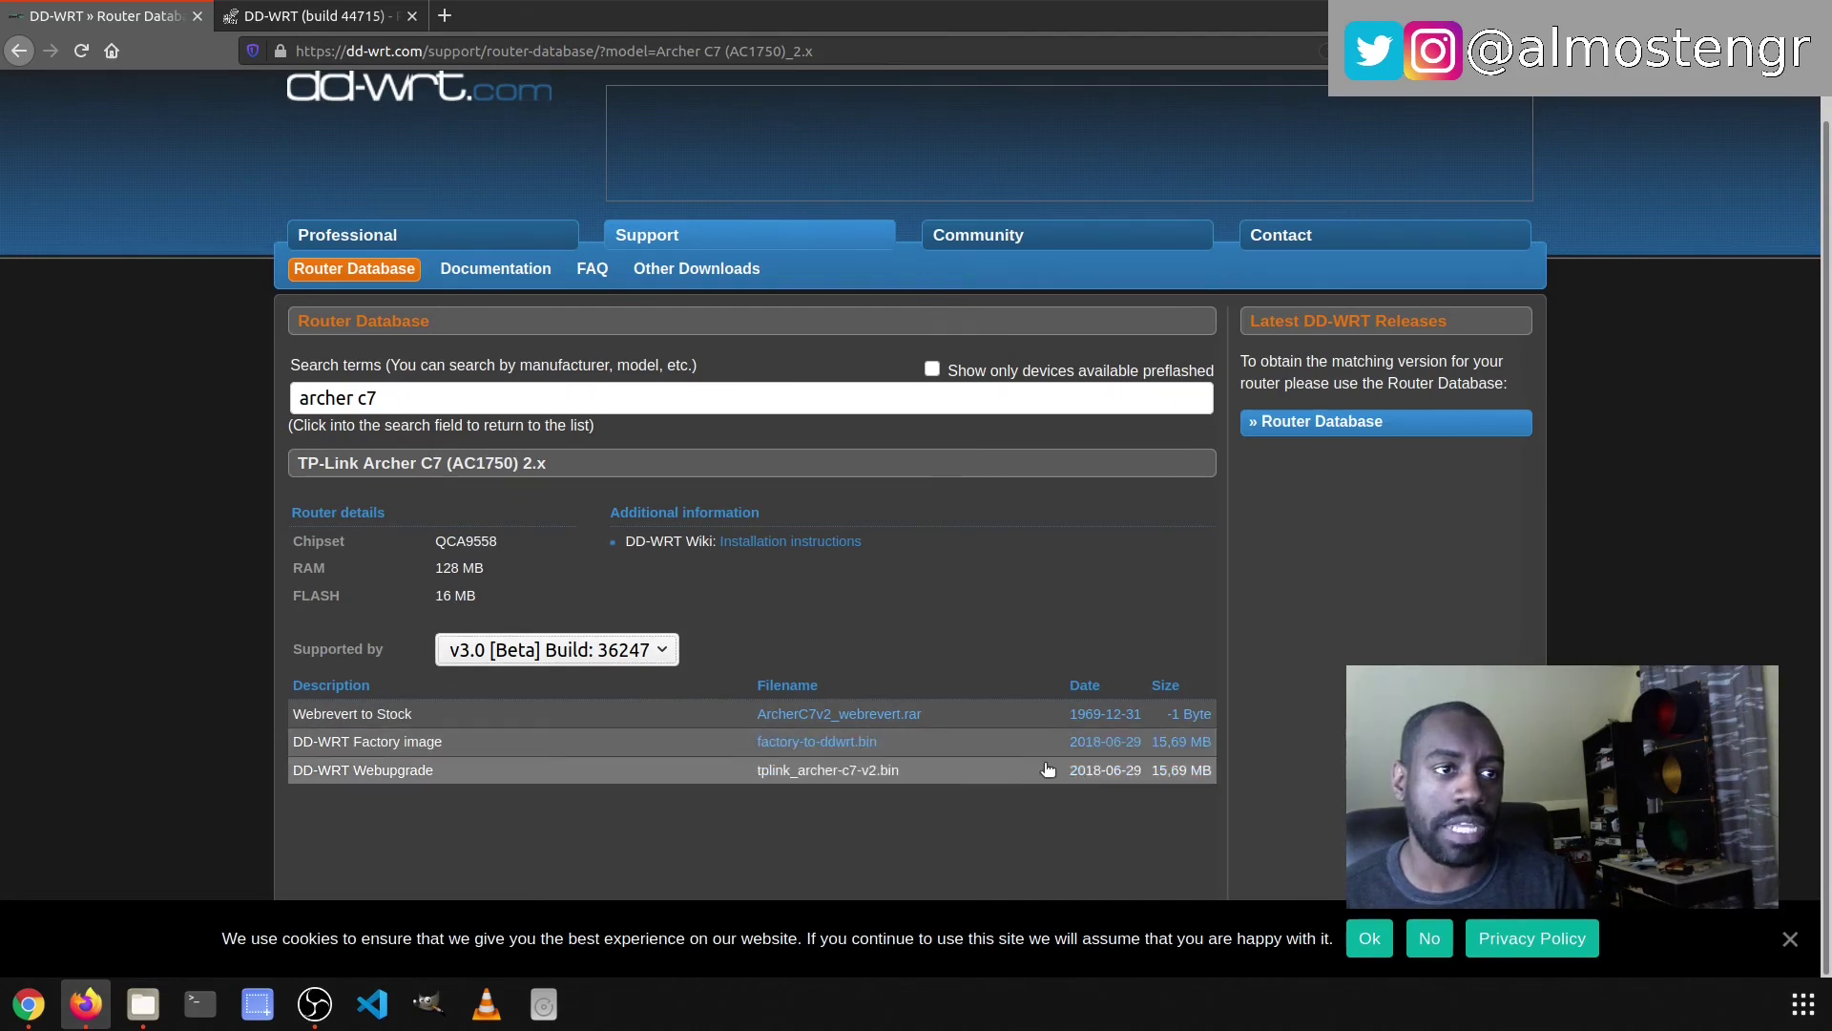
click(565, 653)
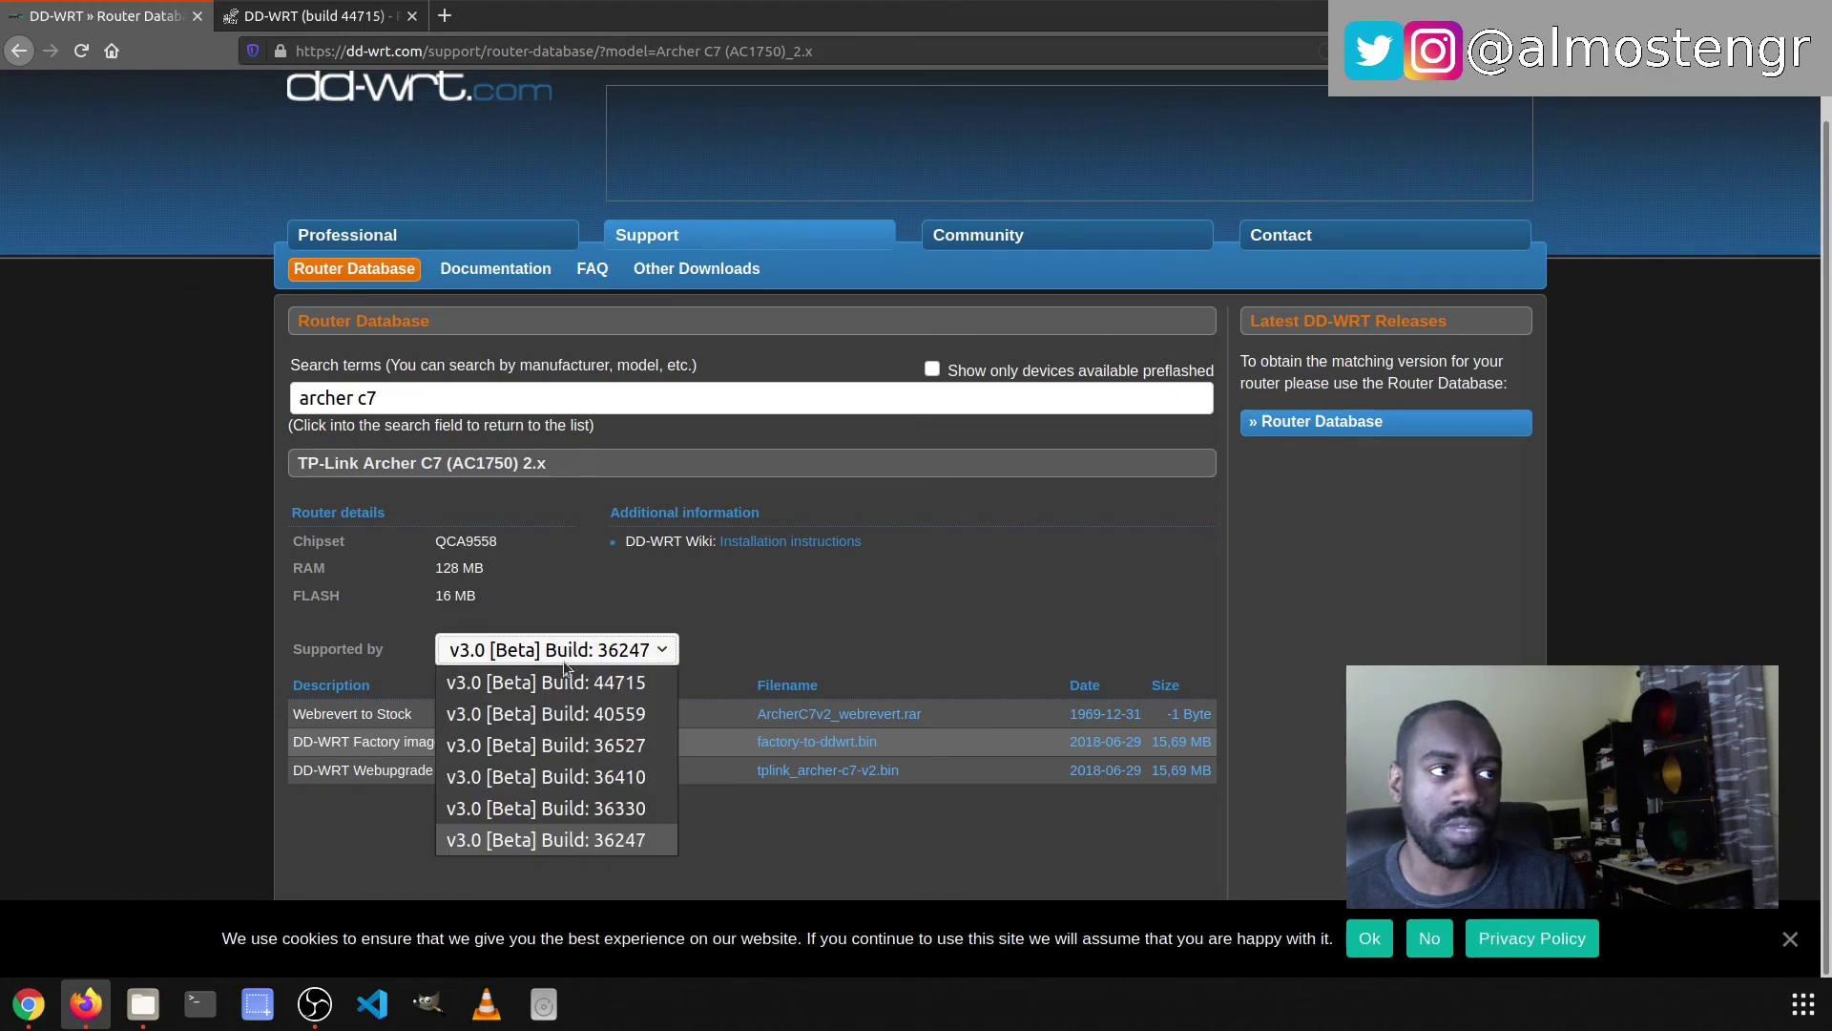
click(558, 683)
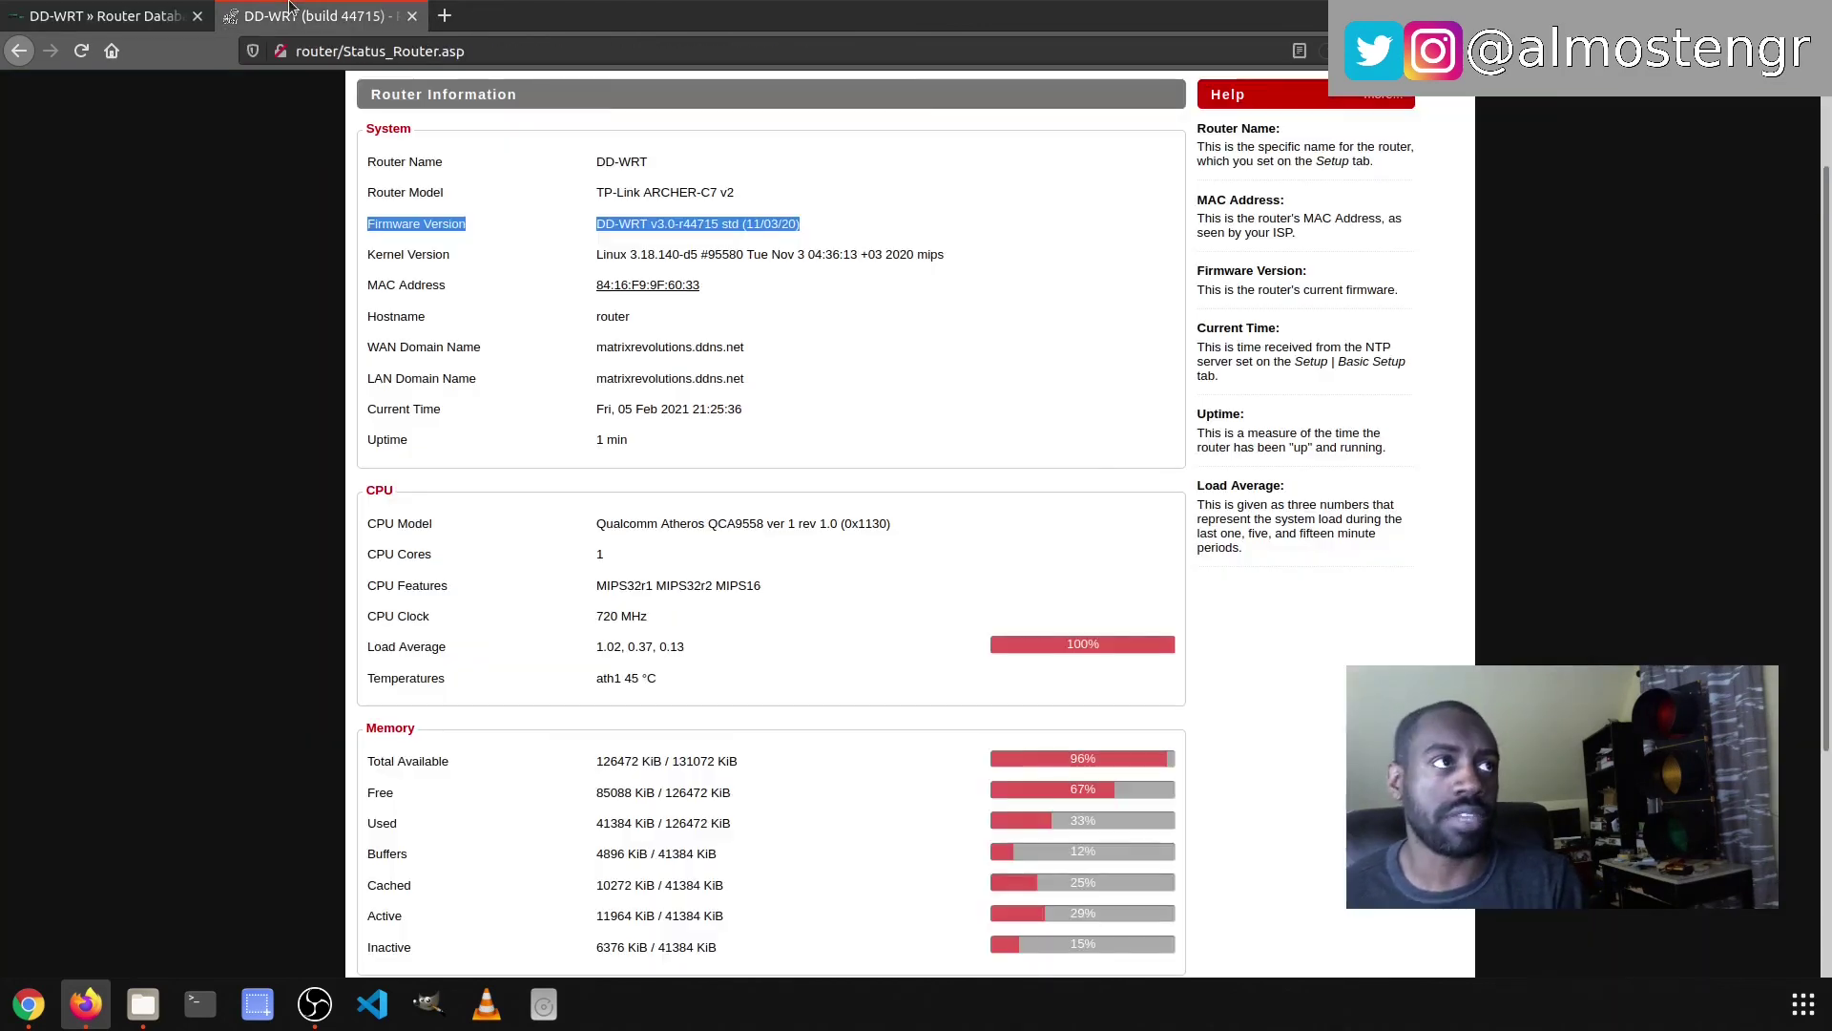
click(291, 10)
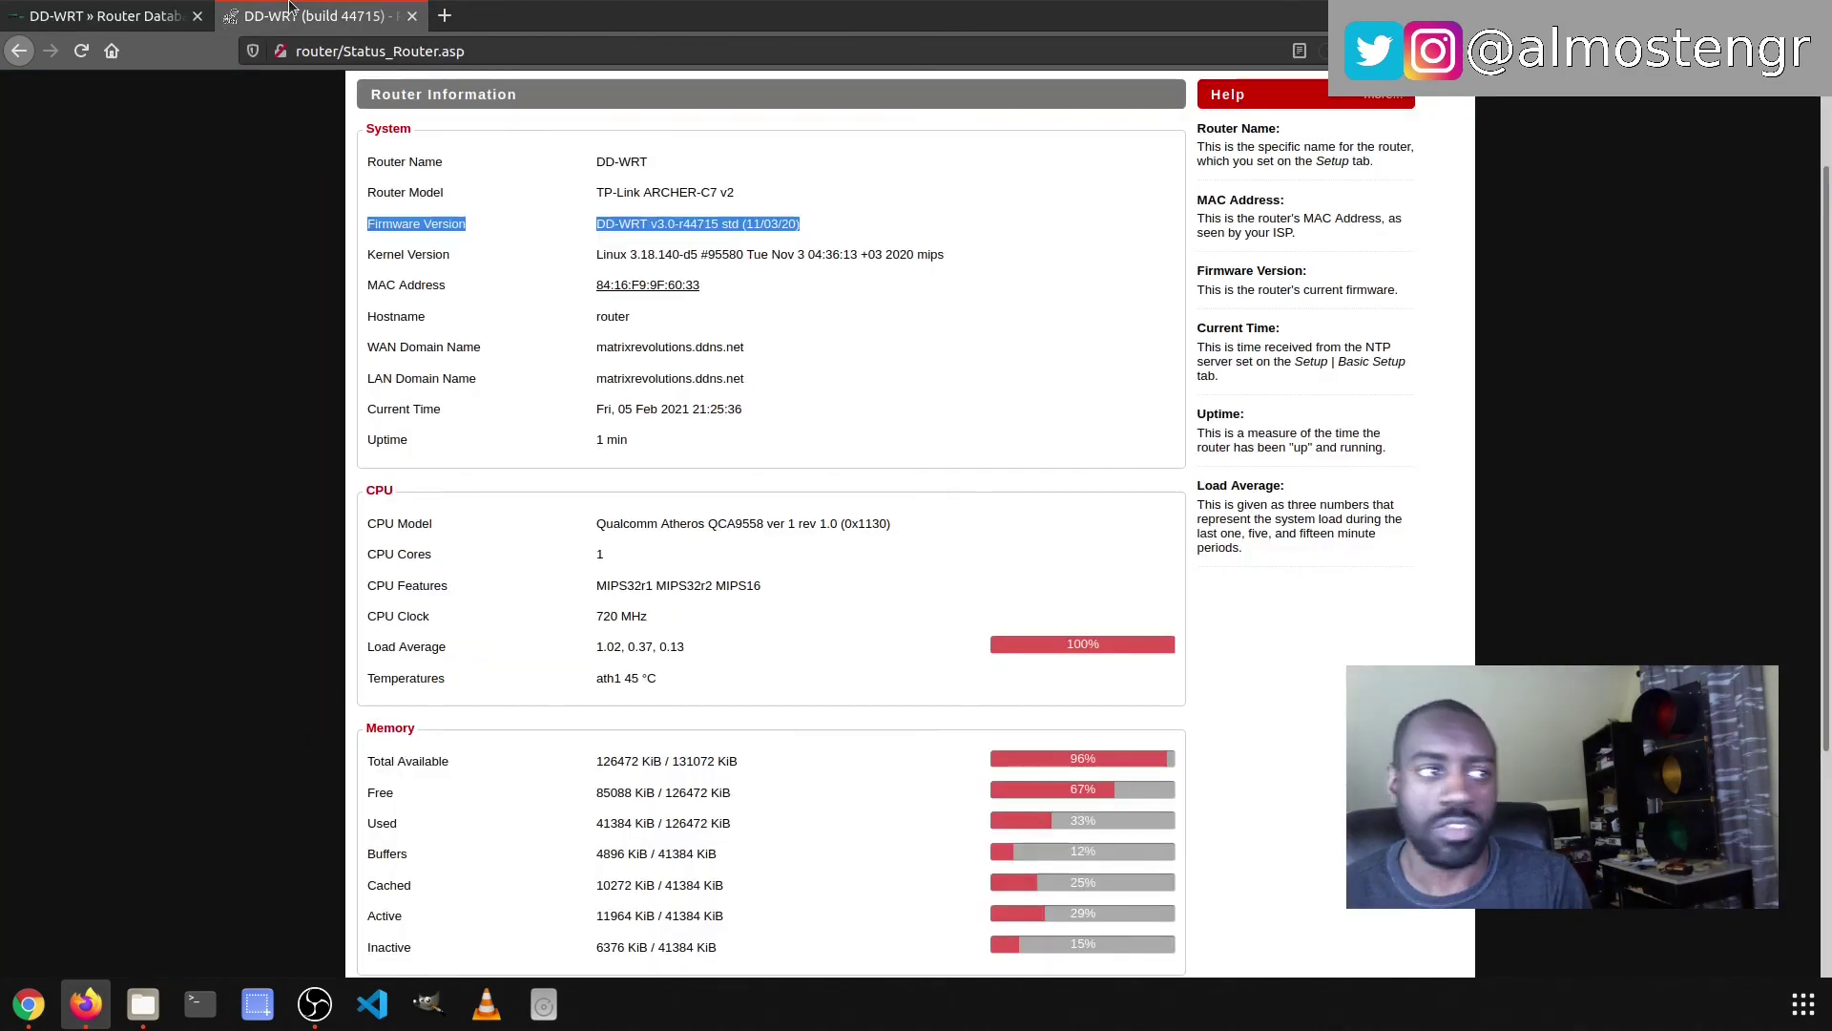